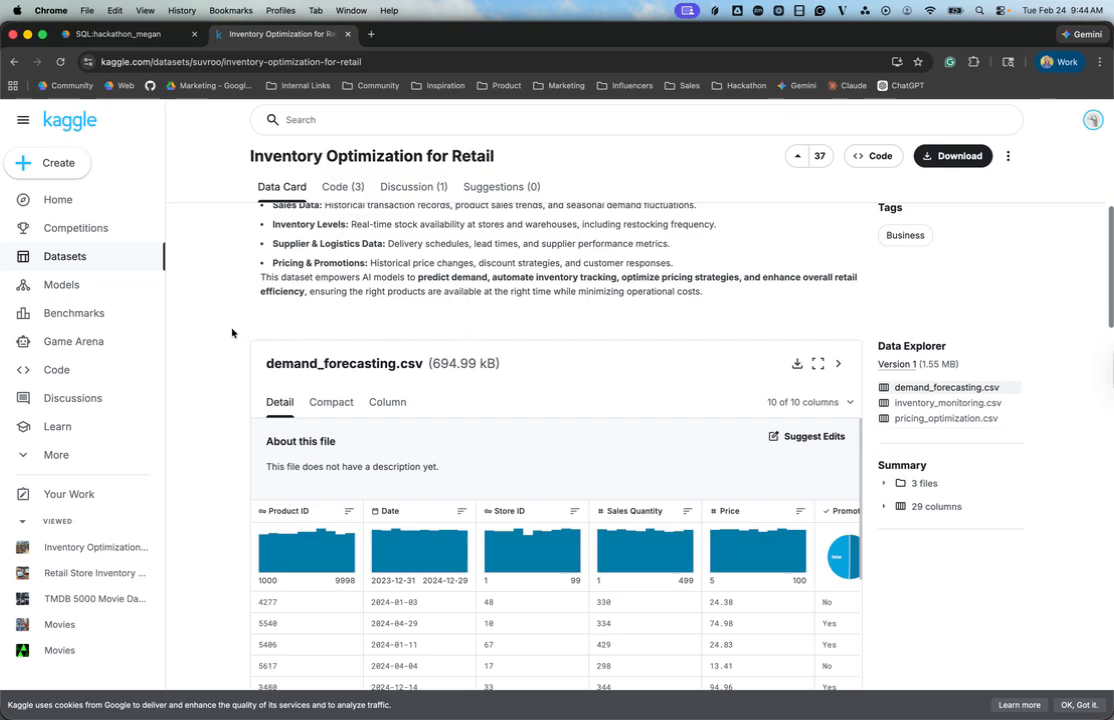
# Step: Review the title and dataset description of Inventory Optimization for Retail on Kaggle
pyautogui.scroll(4, 232, 333)
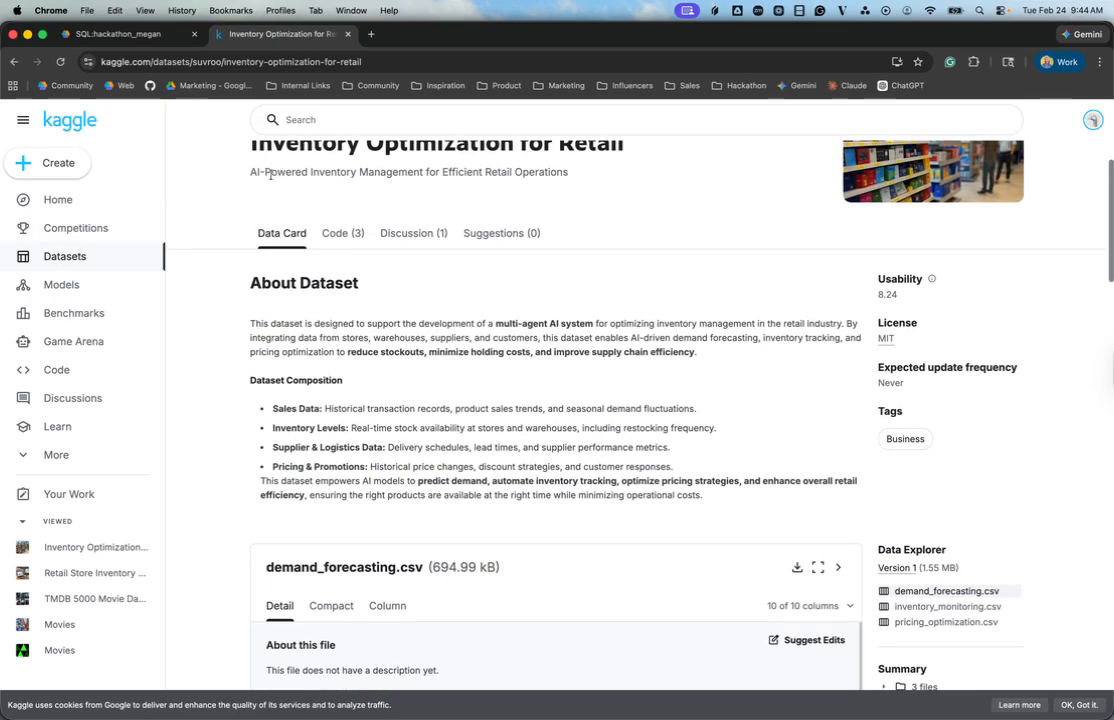
pyautogui.scroll(2, 246, 180)
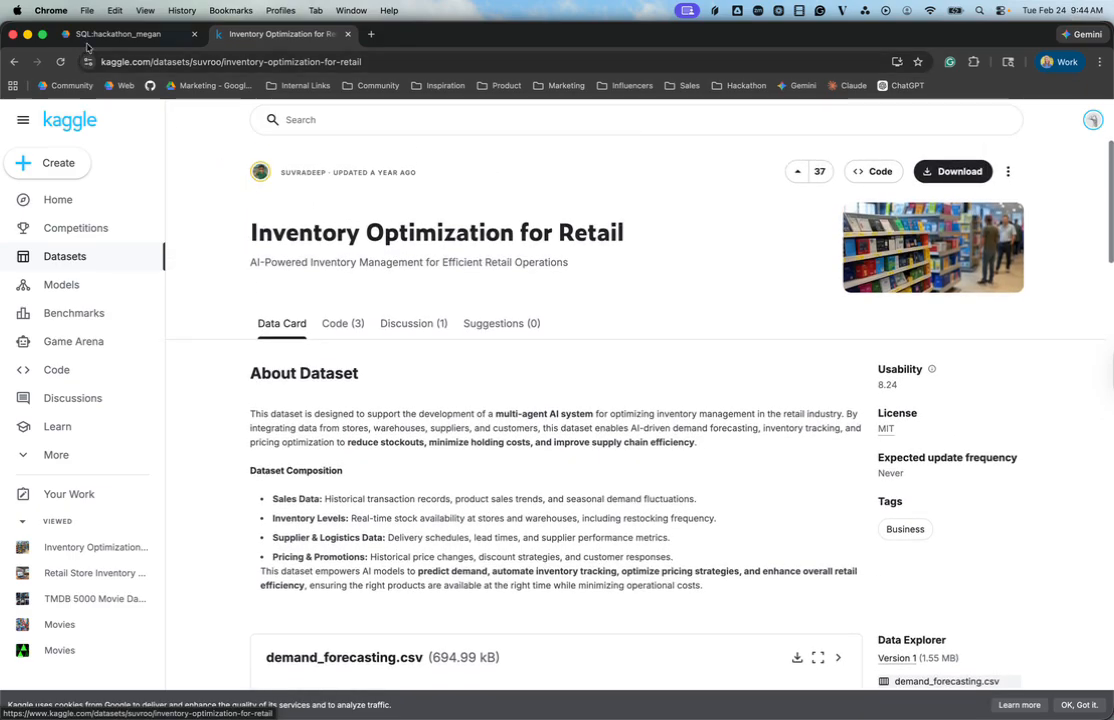
# Step: Switch to the Prophecy project, expand the exploratory data analysis prompt, and review the agent's ranges, null values and outliers for the three datasets
pyautogui.click(94, 36)
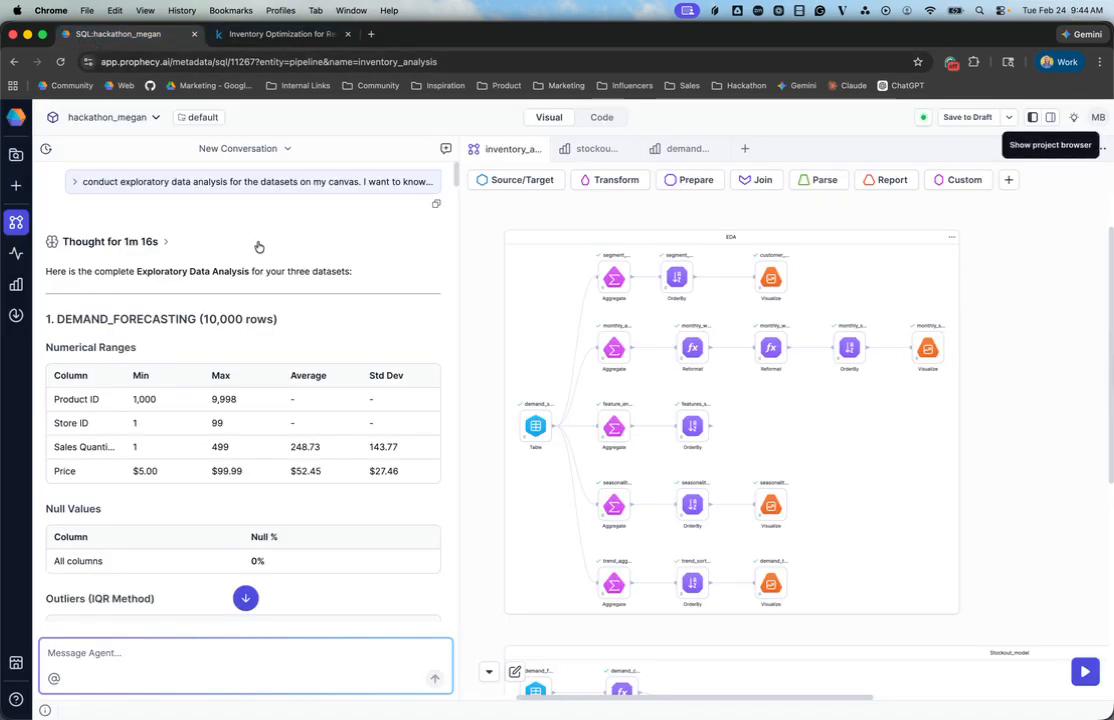
pyautogui.click(191, 186)
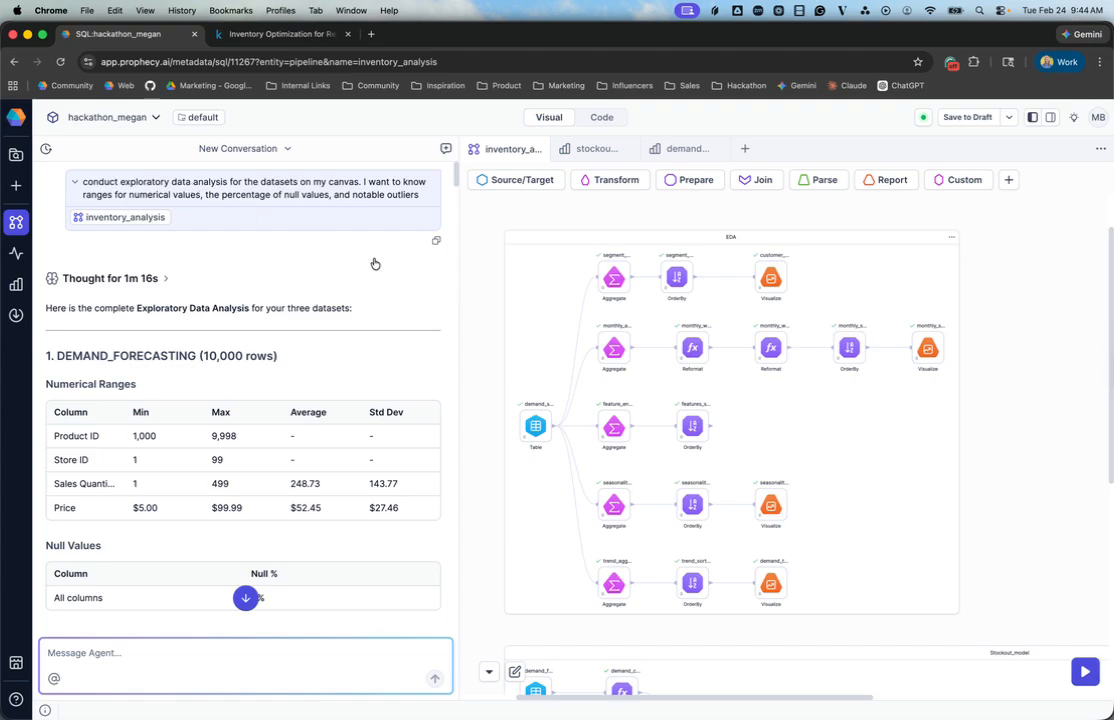
pyautogui.scroll(-3, 374, 263)
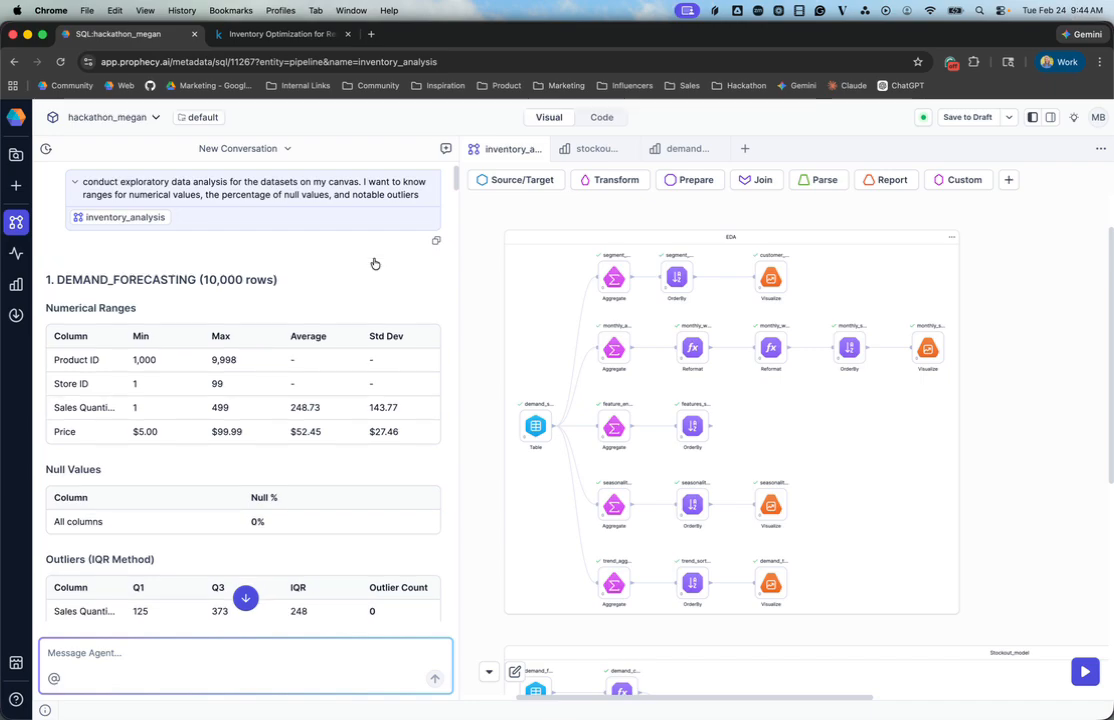
pyautogui.scroll(-3, 374, 263)
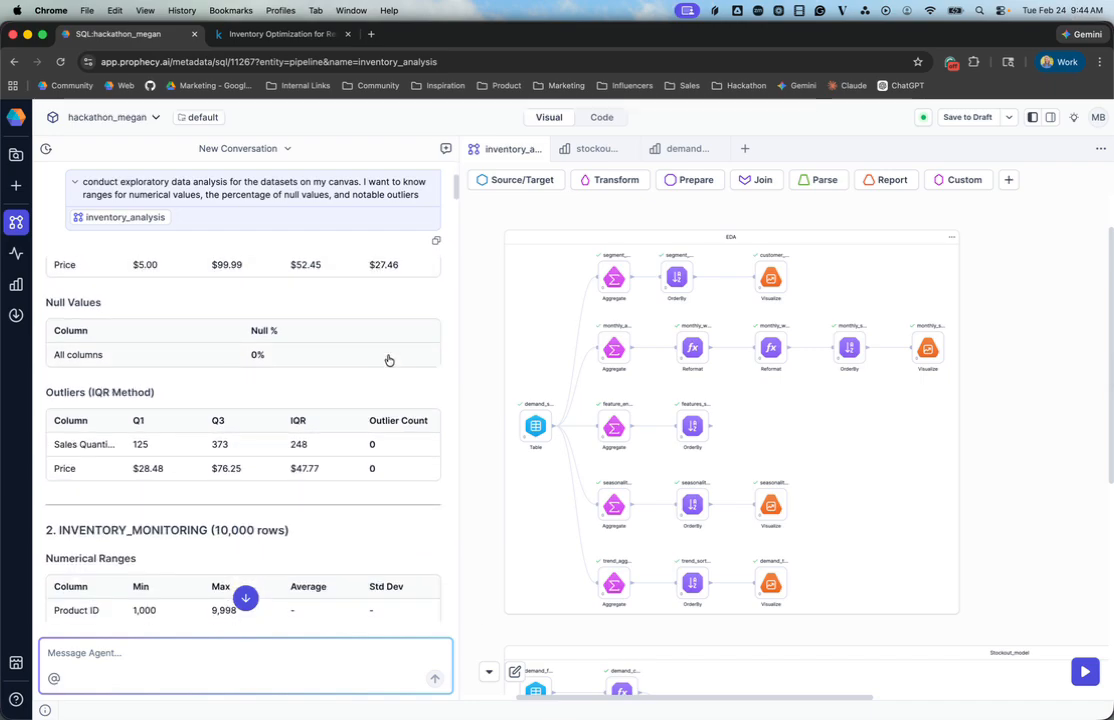
pyautogui.scroll(-5, 386, 360)
pyautogui.scroll(-10, 388, 360)
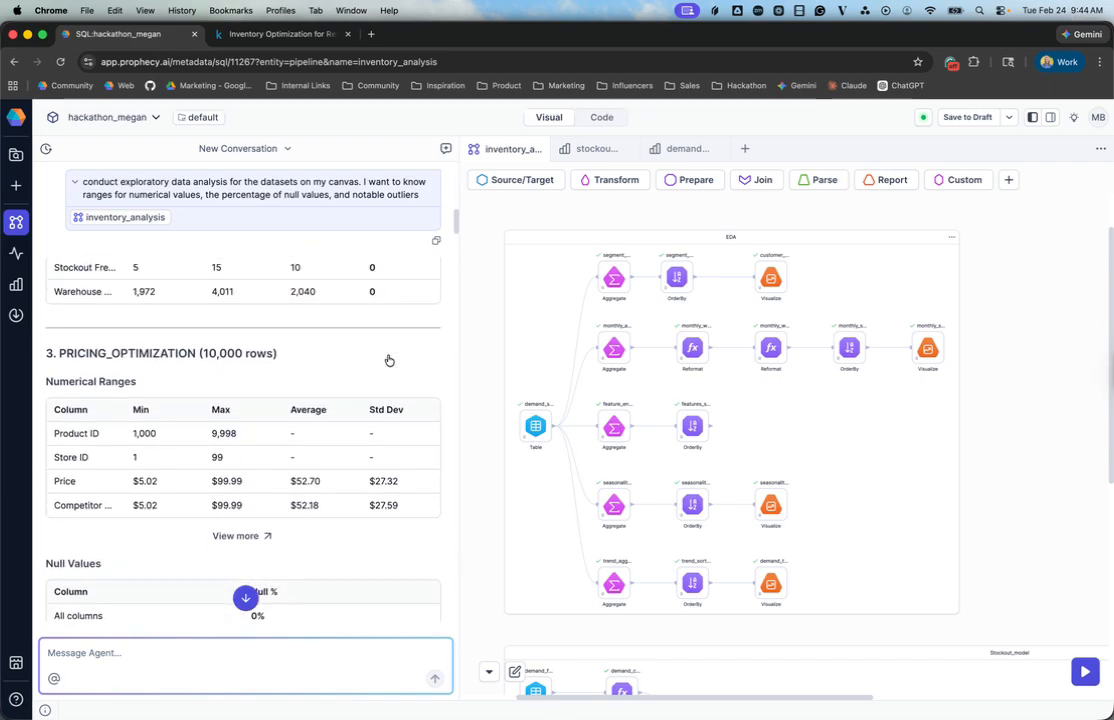
pyautogui.scroll(-5, 388, 360)
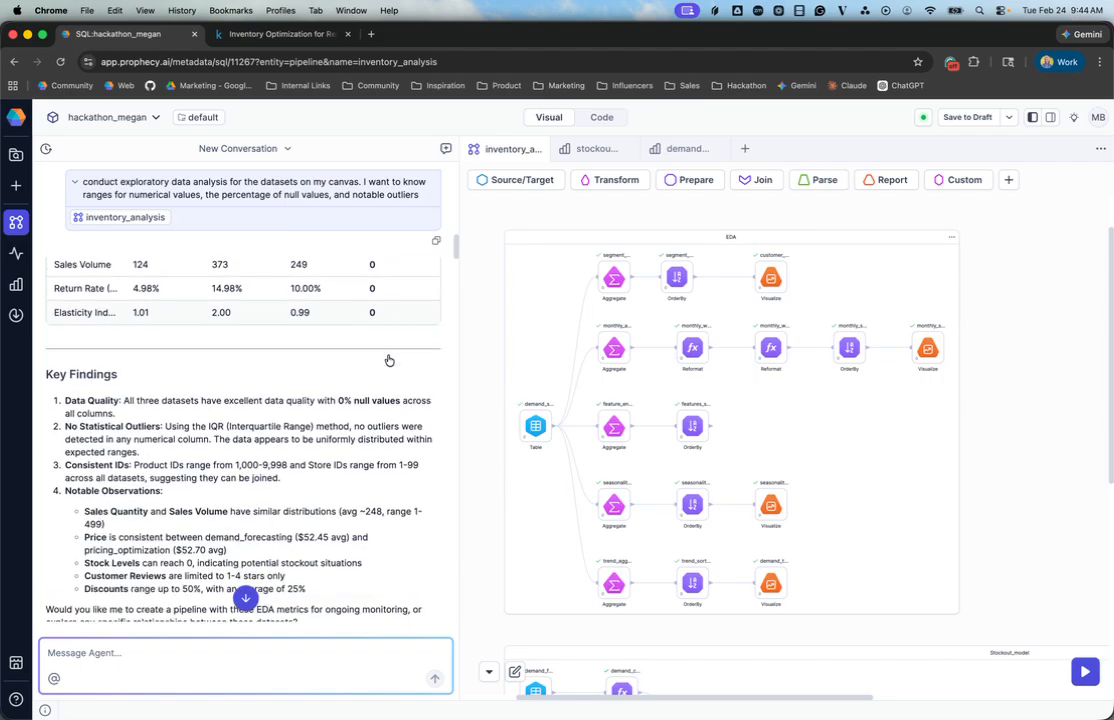
pyautogui.scroll(-1, 388, 360)
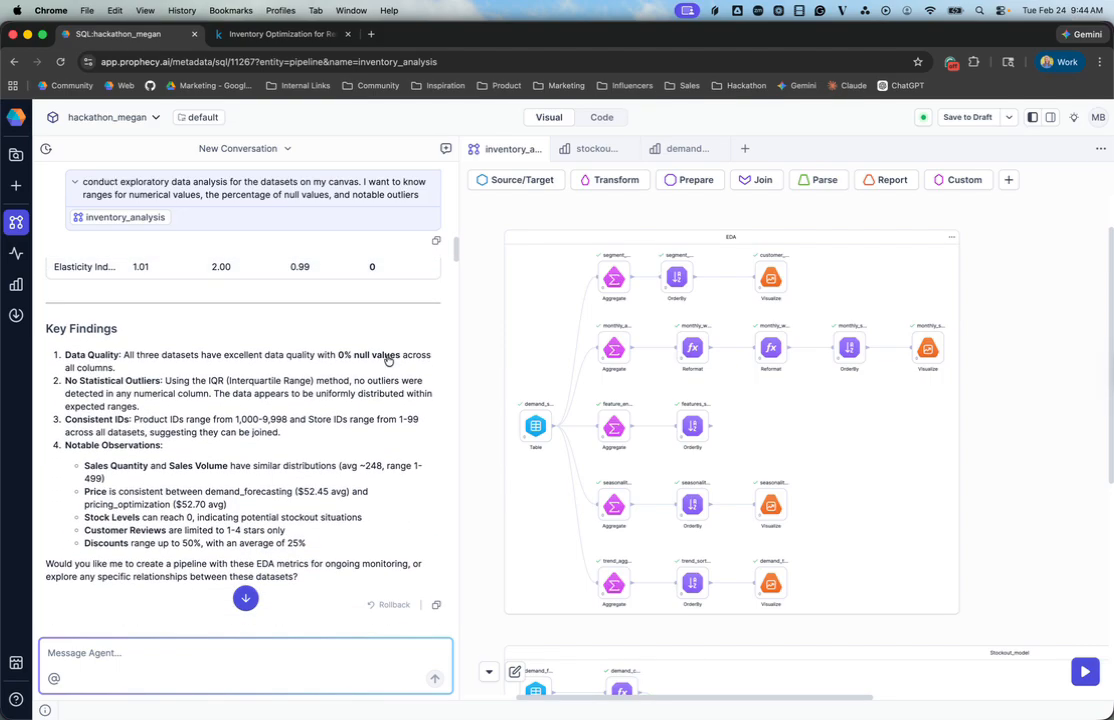
# Step: Read the key findings of the exploratory analysis and highlight the observation about stock levels and potential stockout situations
pyautogui.scroll(-1, 388, 360)
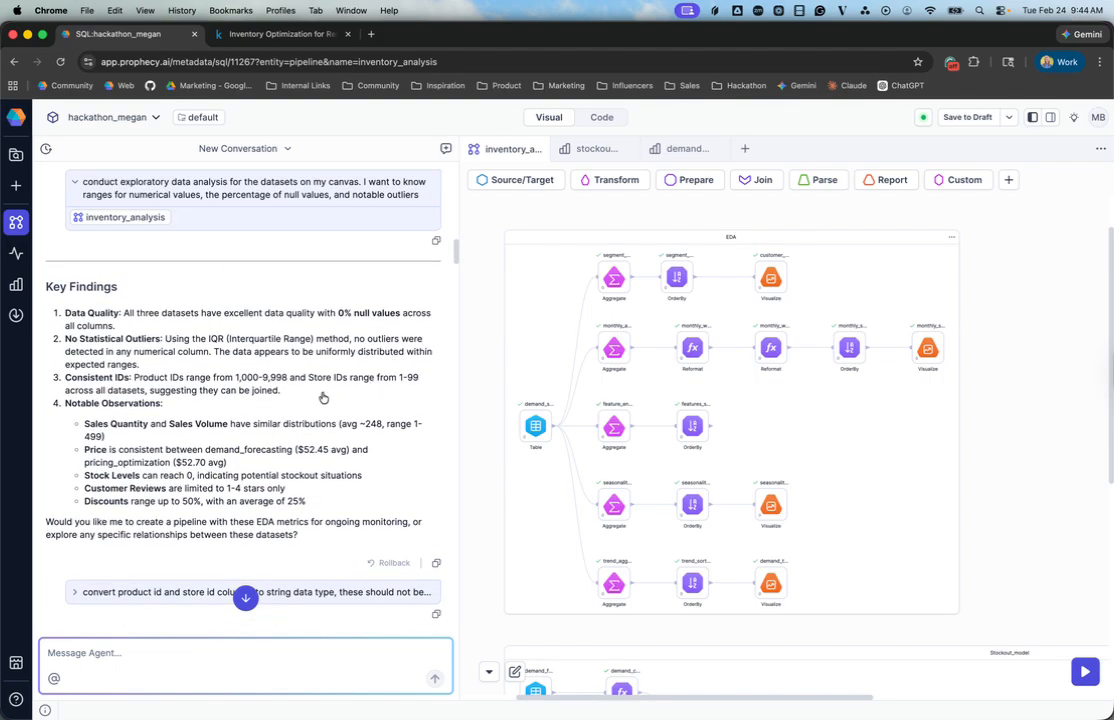
pyautogui.scroll(-3, 323, 398)
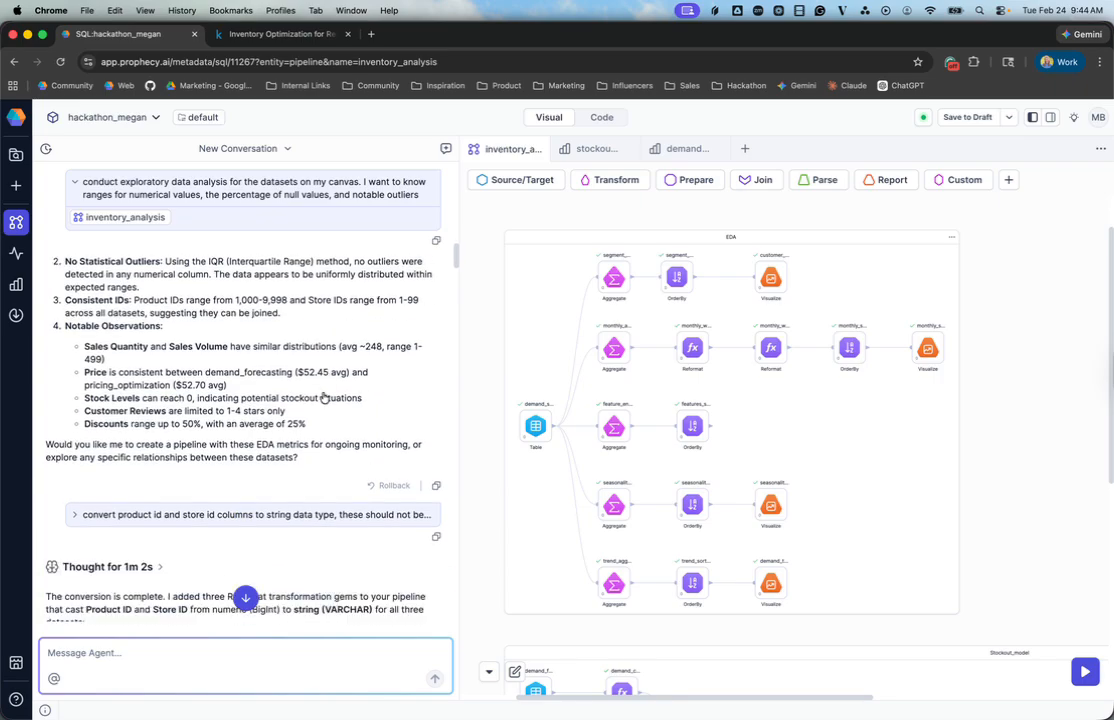
pyautogui.scroll(1, 293, 393)
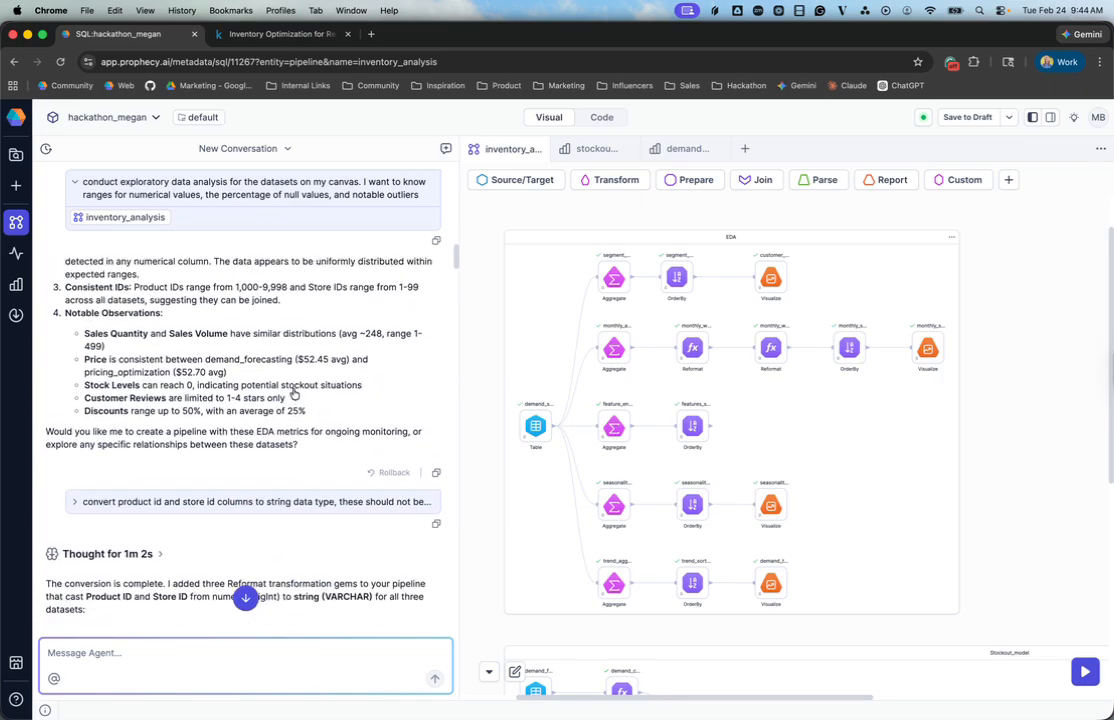
pyautogui.moveTo(85, 388); pyautogui.dragTo(374, 392)
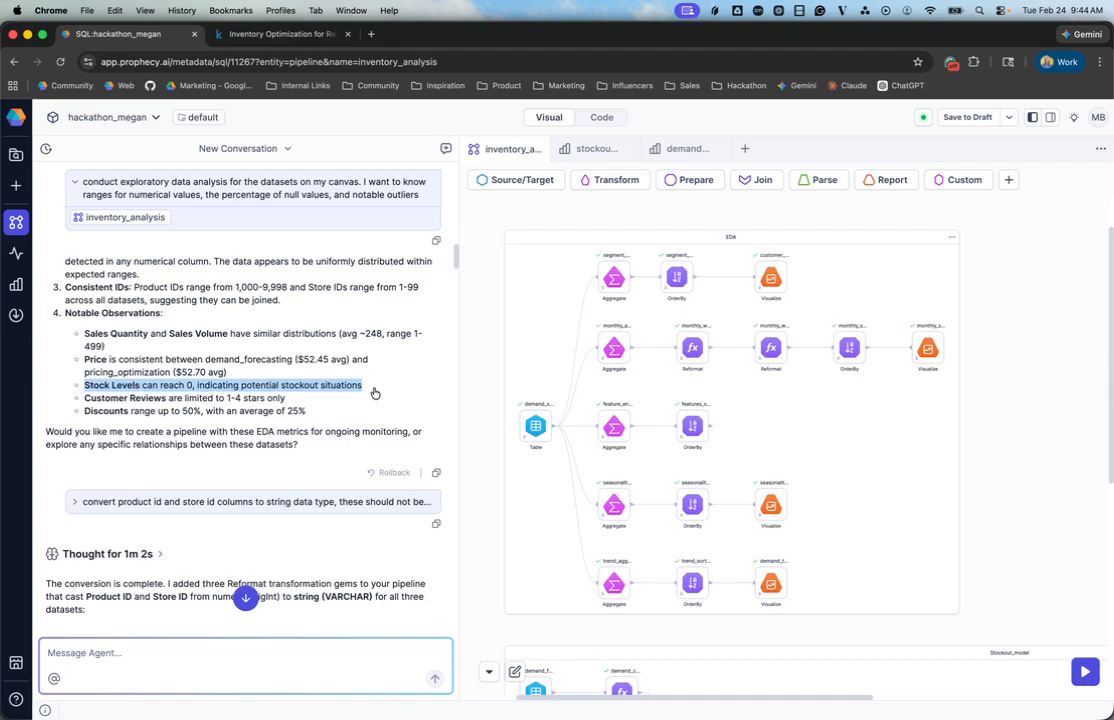
# Step: Examine the agent's reply on converting the product ID and store ID columns to string
pyautogui.scroll(-2, 374, 392)
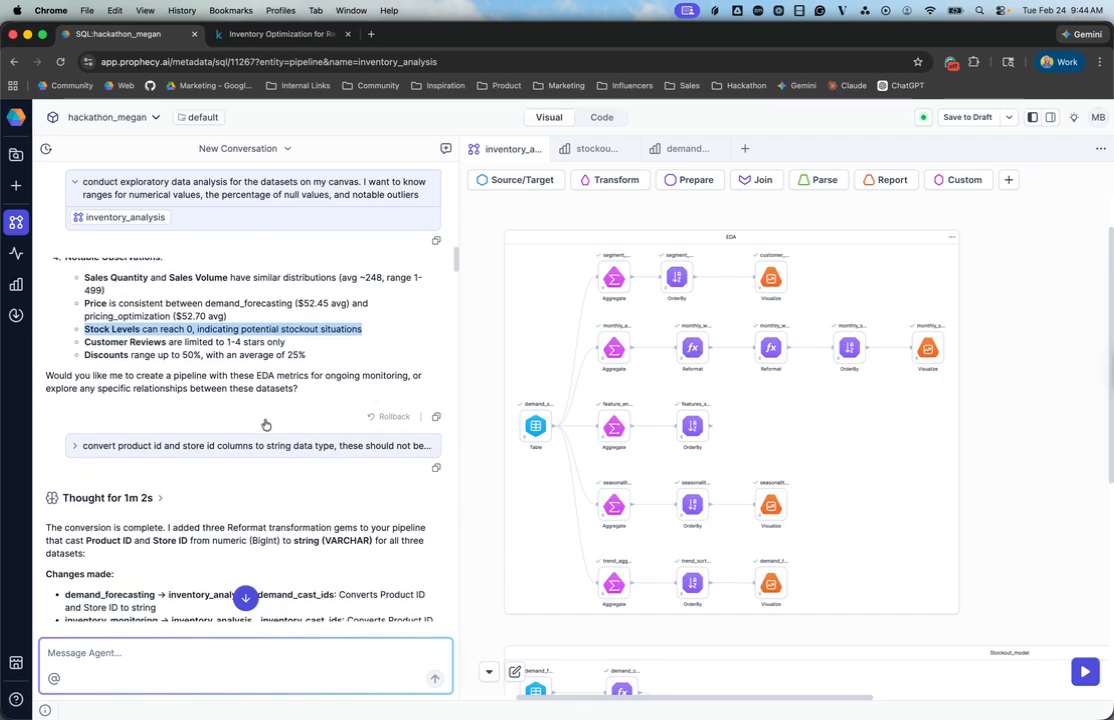
pyautogui.scroll(-1, 265, 425)
pyautogui.scroll(-5, 265, 420)
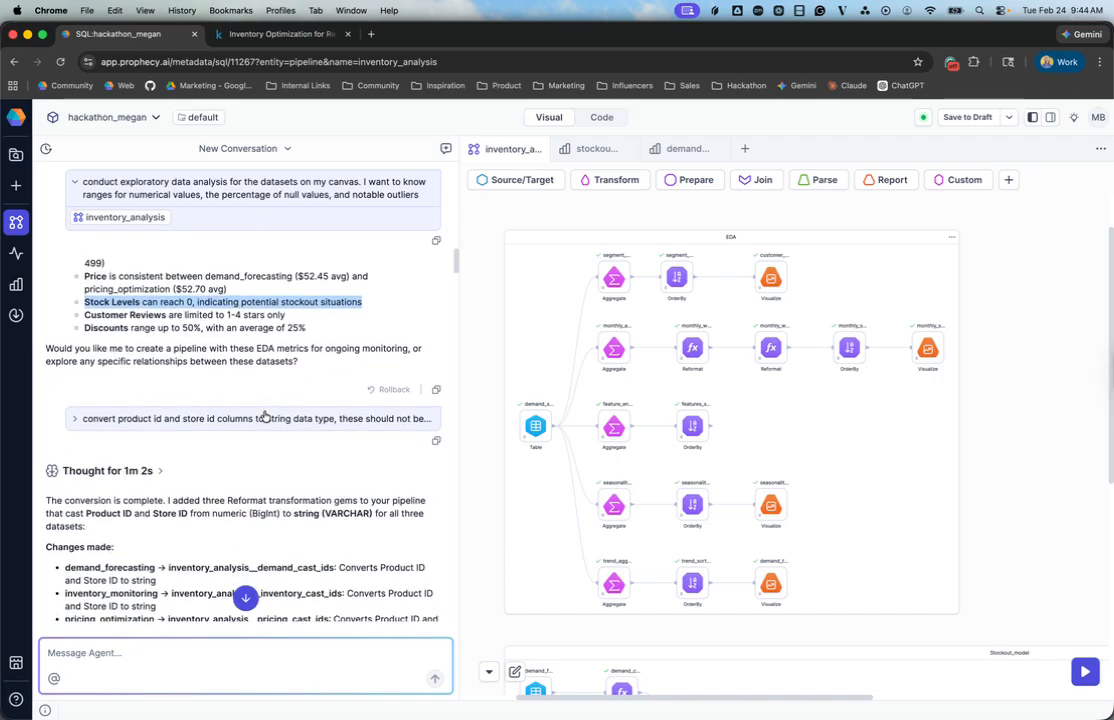
pyautogui.scroll(-10, 265, 415)
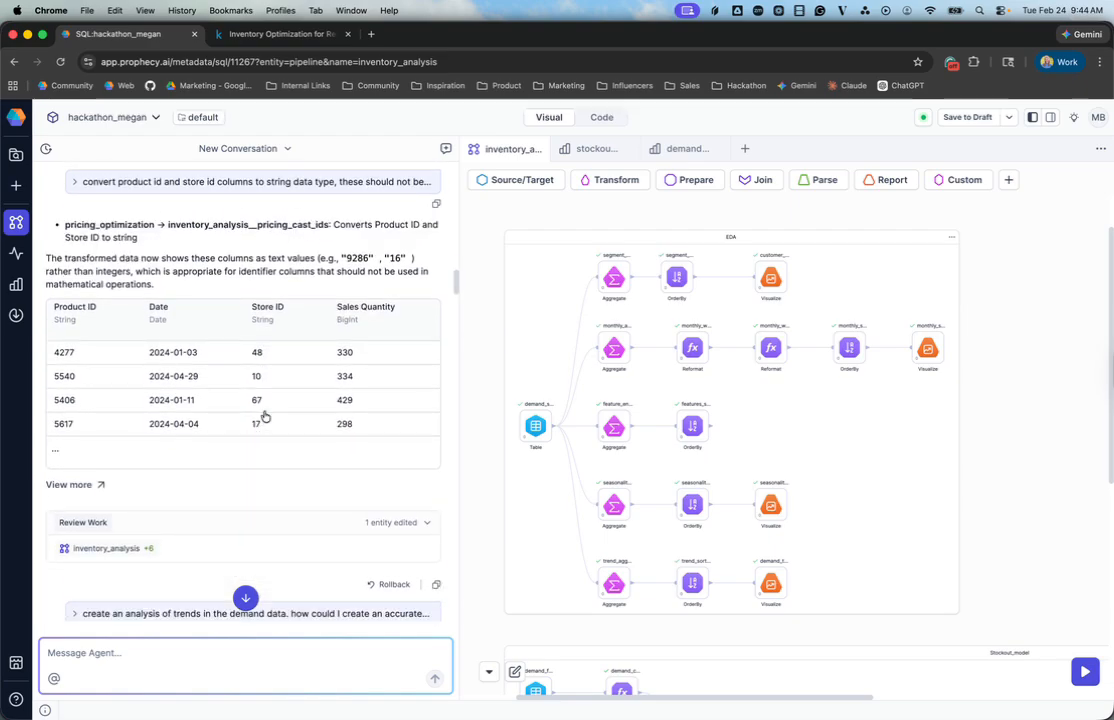
# Step: Expand the prompt asking for a demand trend analysis and review the analysis models the agent added to the pipeline
pyautogui.click(265, 416)
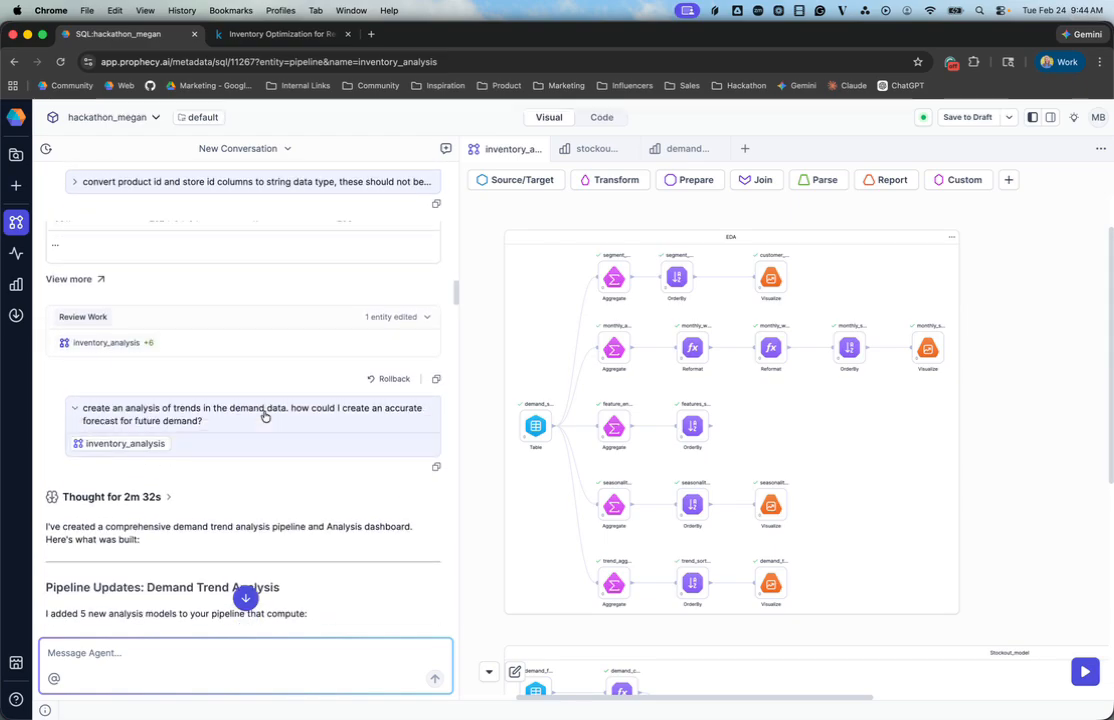
pyautogui.scroll(-1, 290, 419)
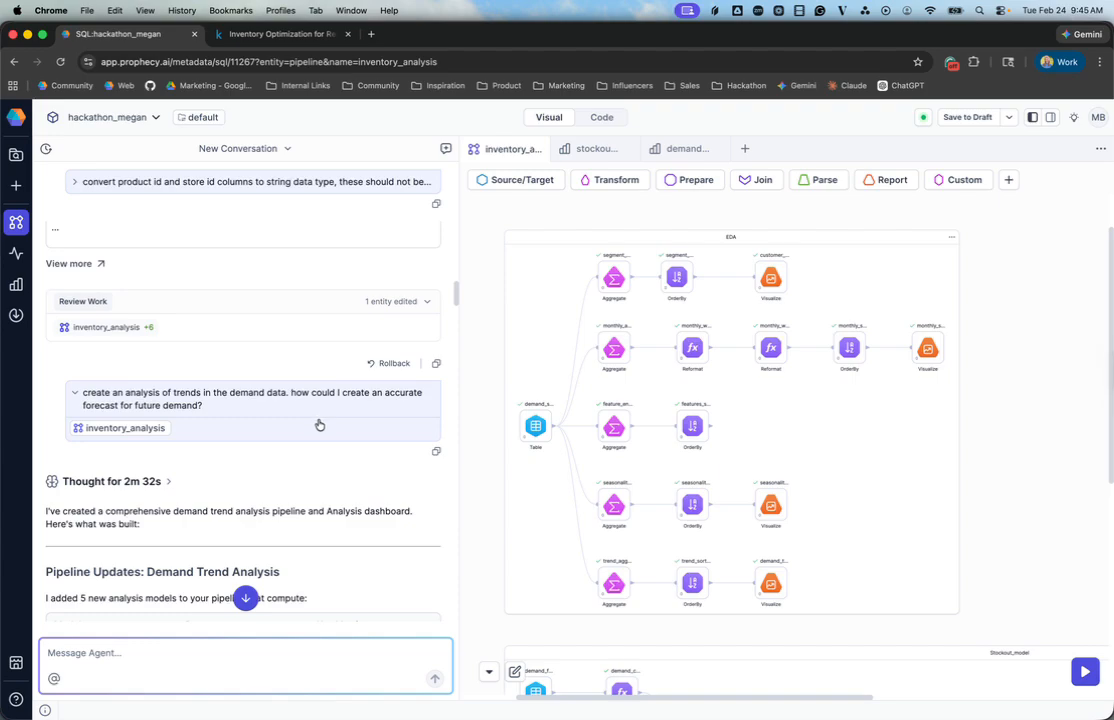
pyautogui.scroll(-5, 312, 420)
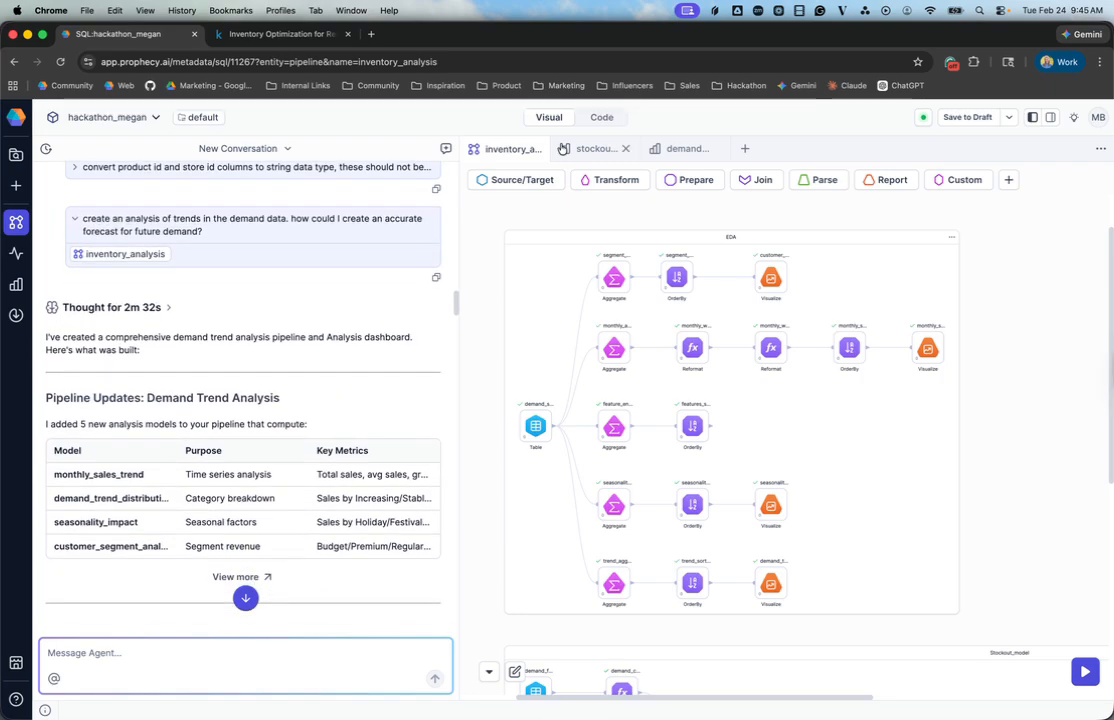
# Step: Open the demand_trend_analysis dashboard and examine its Monthly Sales Trend and Sales by Seasonality and Promotions charts
pyautogui.click(684, 150)
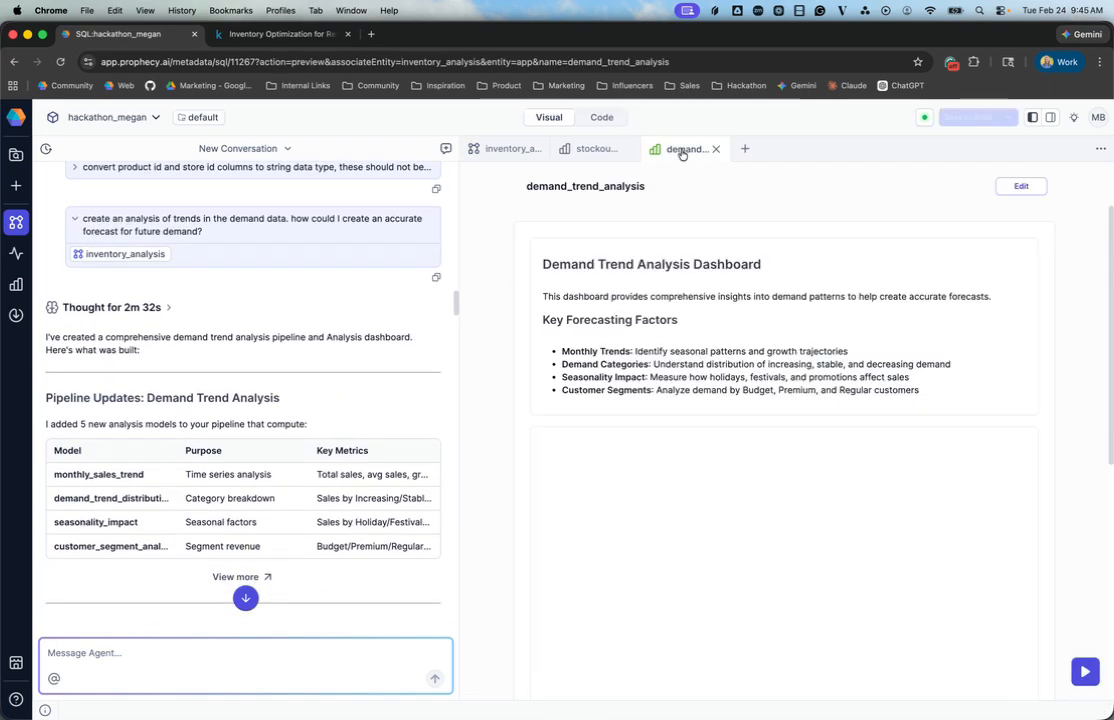
pyautogui.scroll(-1, 924, 392)
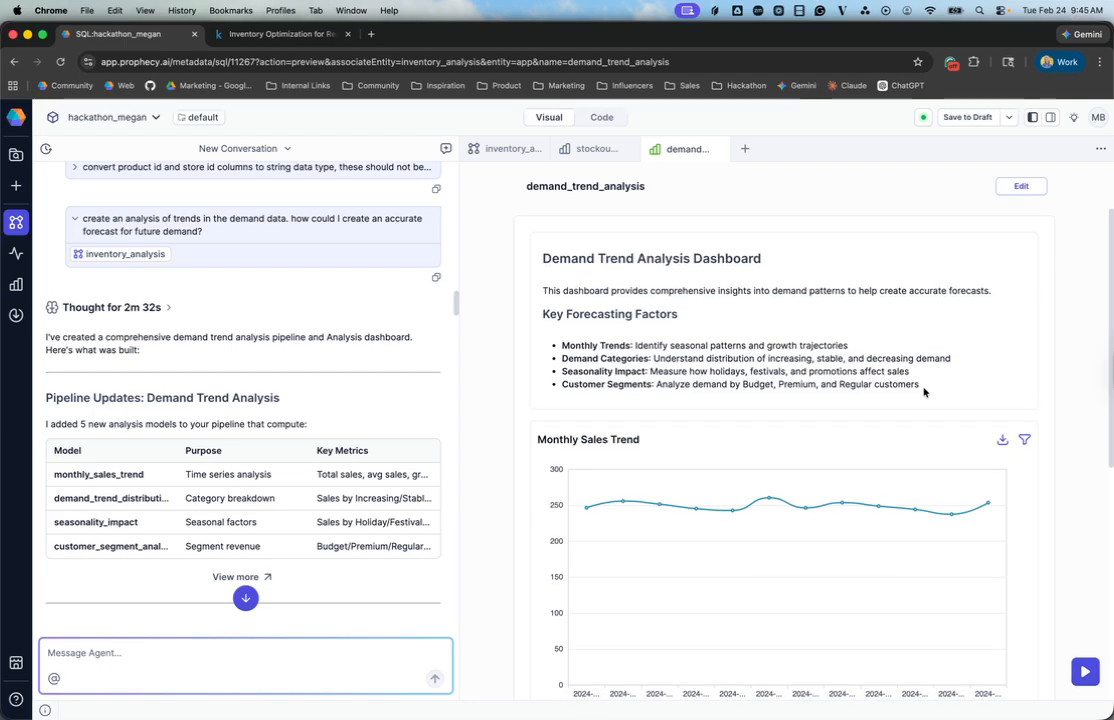
pyautogui.scroll(-5, 924, 392)
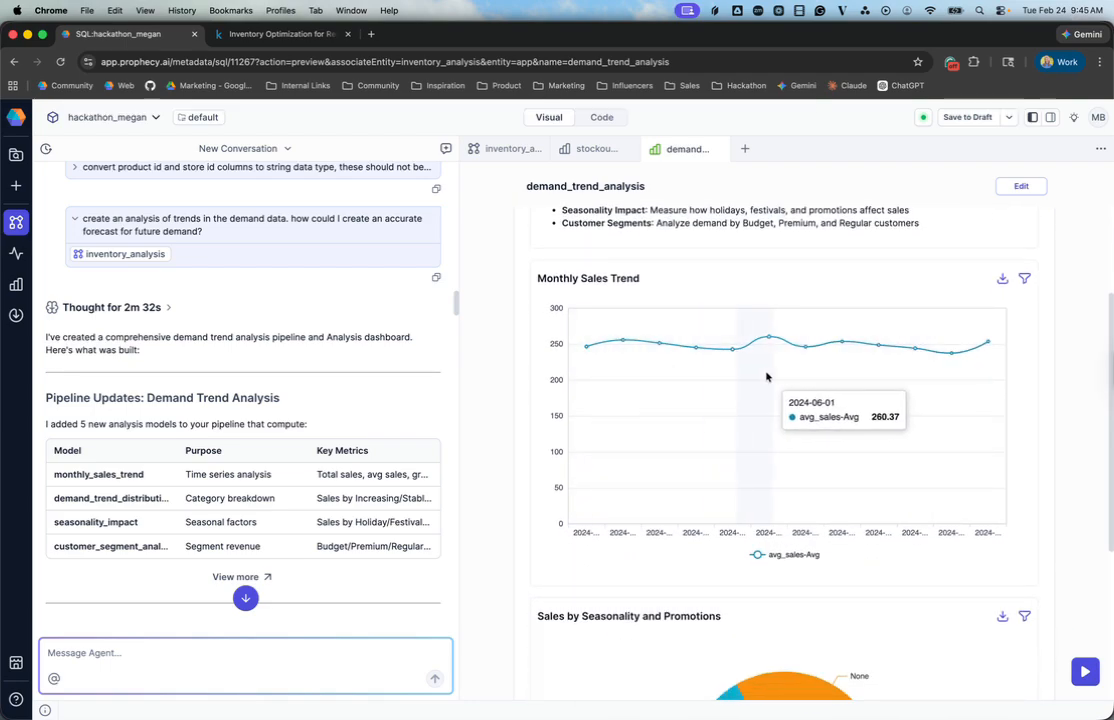
pyautogui.scroll(-8, 533, 401)
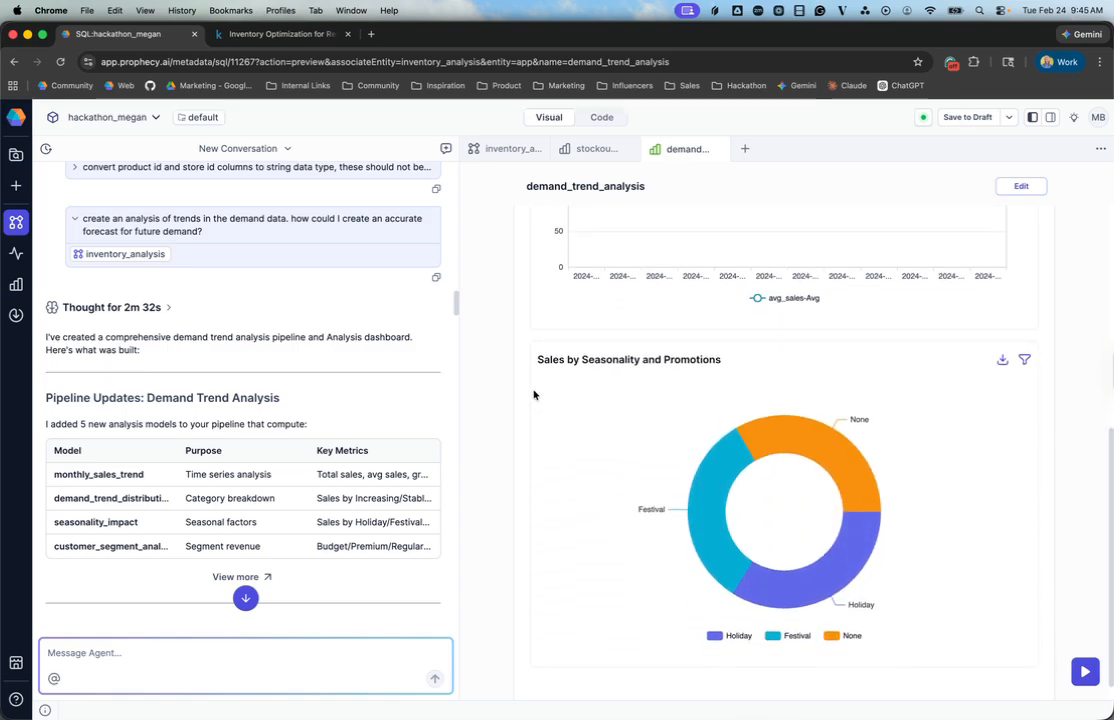
pyautogui.scroll(-1, 533, 394)
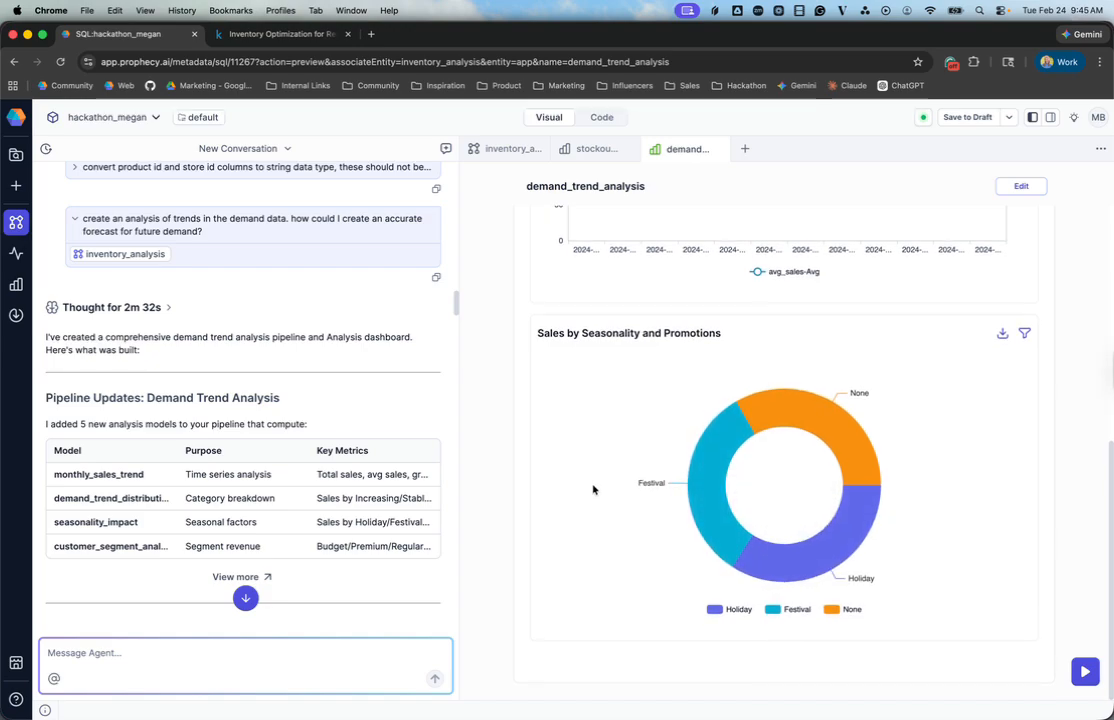
# Step: Read the agent's demand insights, recommended forecasting approaches and dashboard summary in the conversation
pyautogui.scroll(-5, 372, 476)
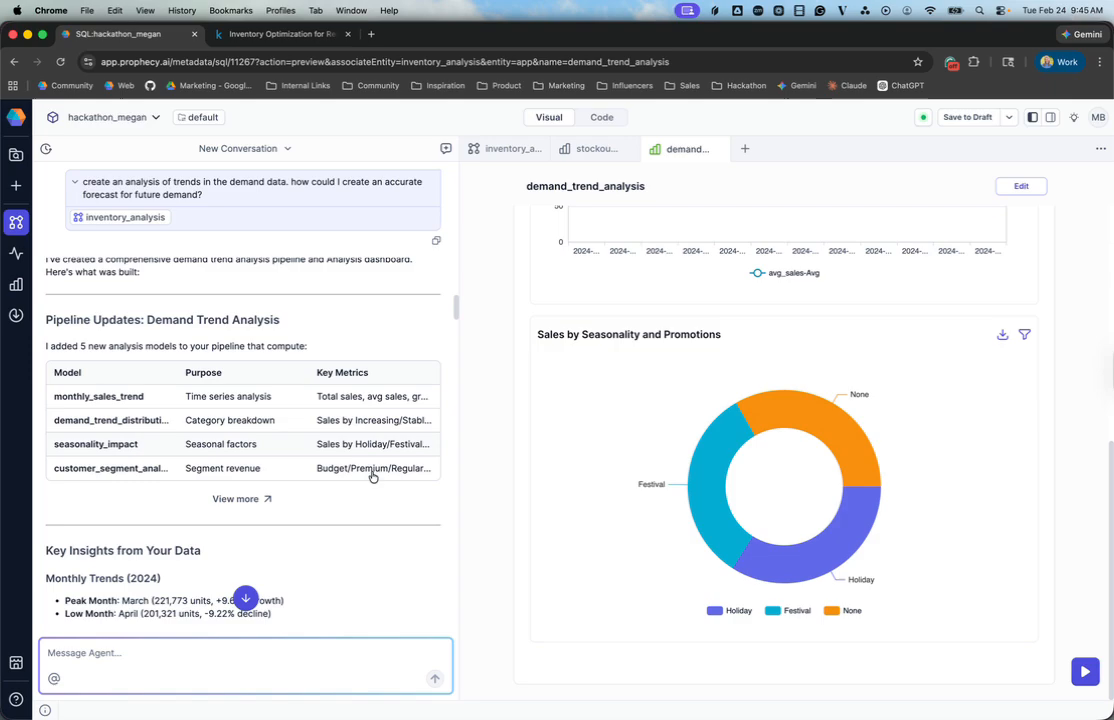
pyautogui.scroll(-5, 372, 476)
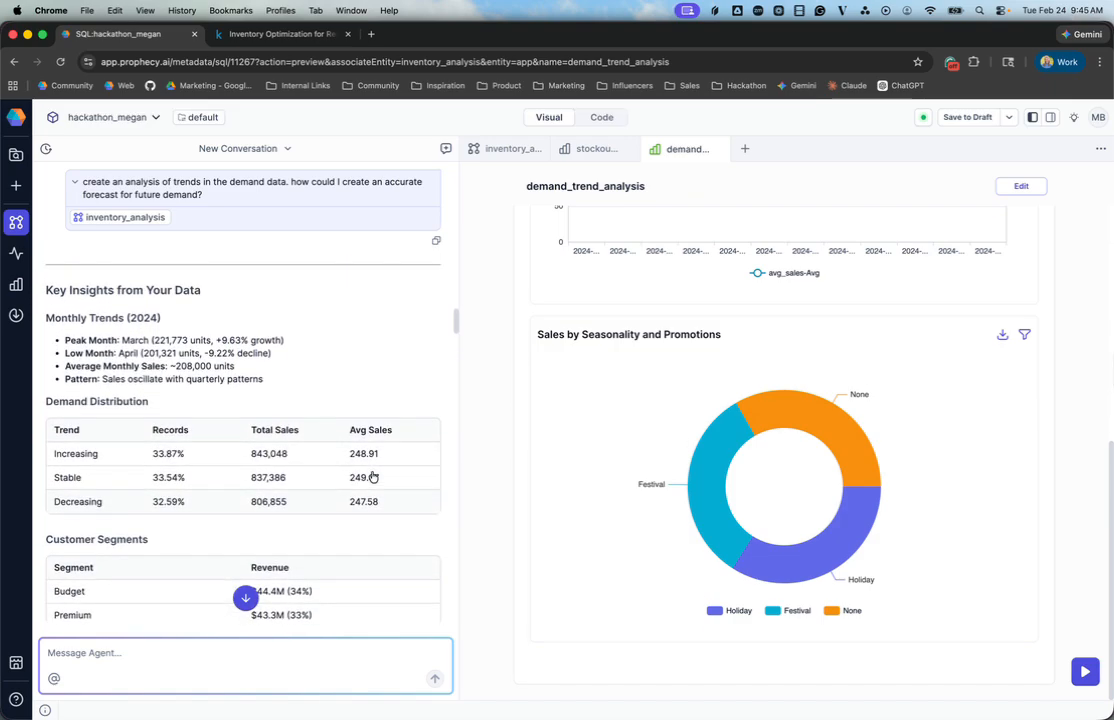
pyautogui.scroll(-5, 372, 476)
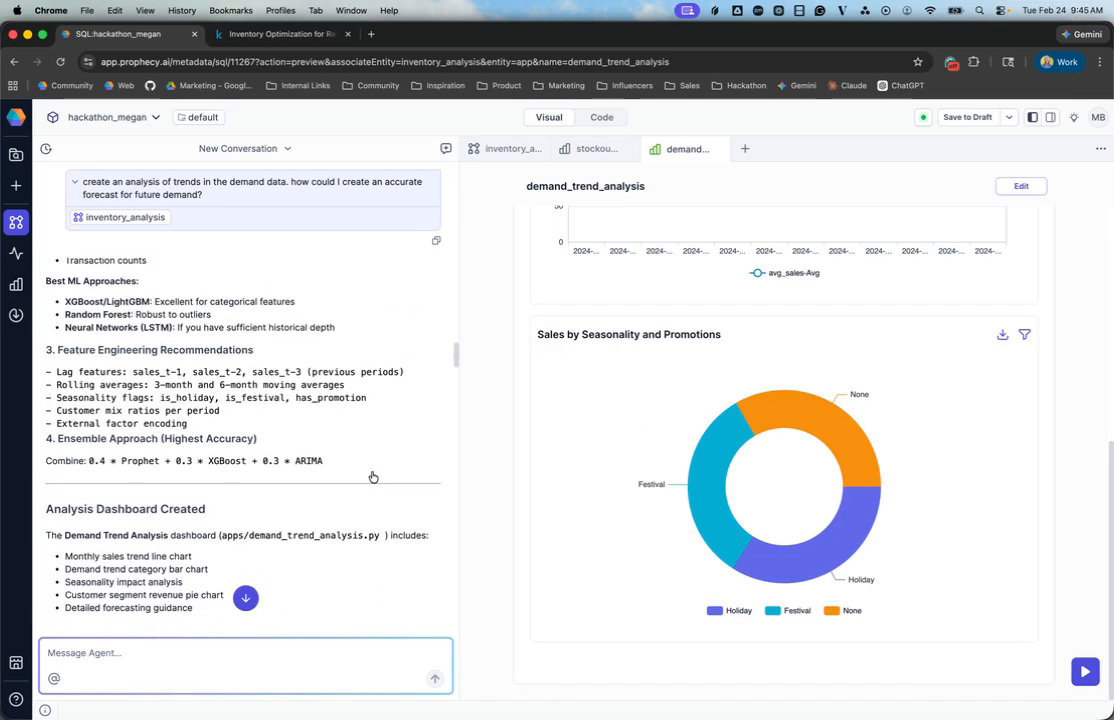
pyautogui.scroll(3, 372, 476)
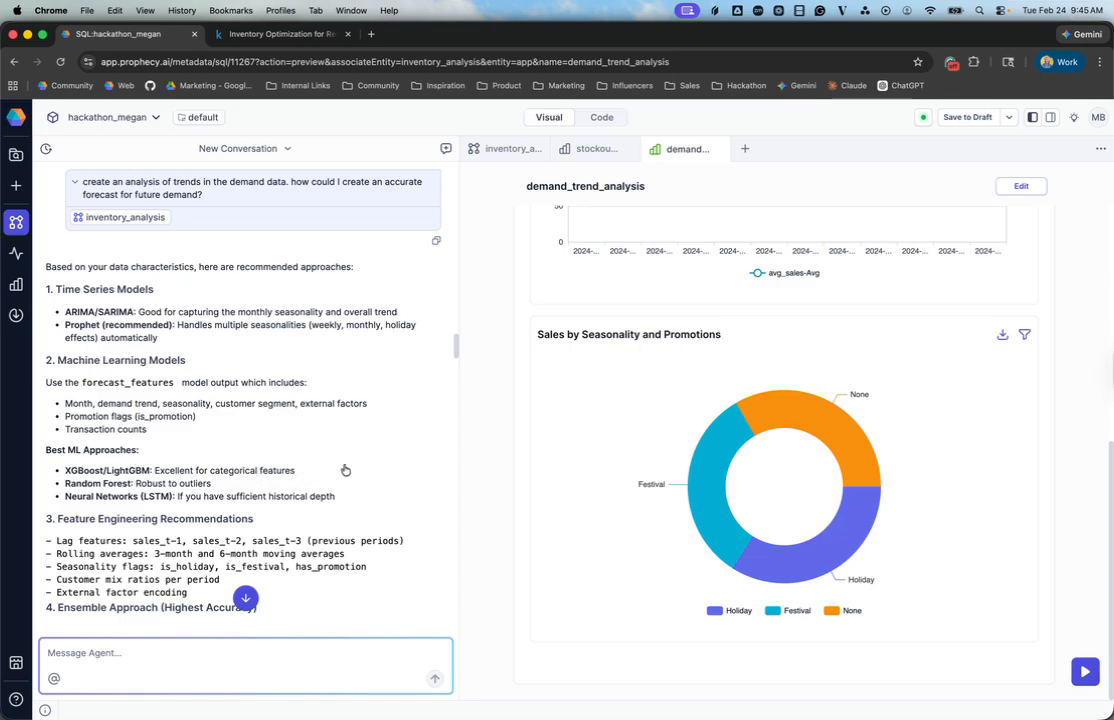
pyautogui.scroll(-3, 345, 470)
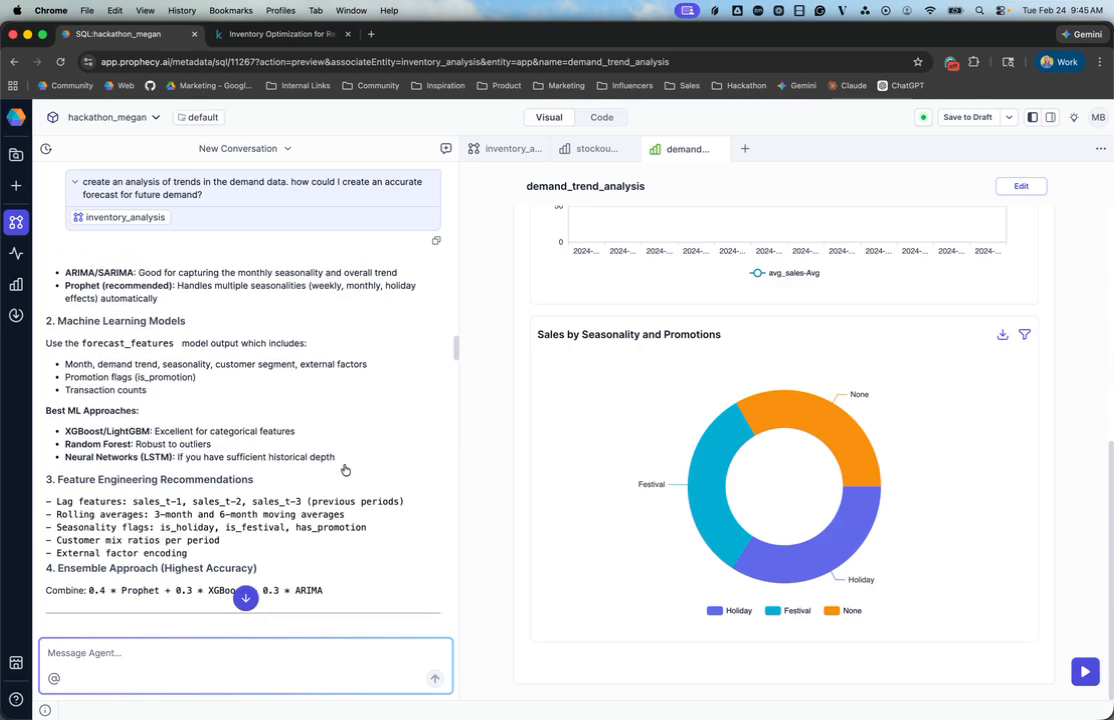
pyautogui.scroll(-4, 345, 470)
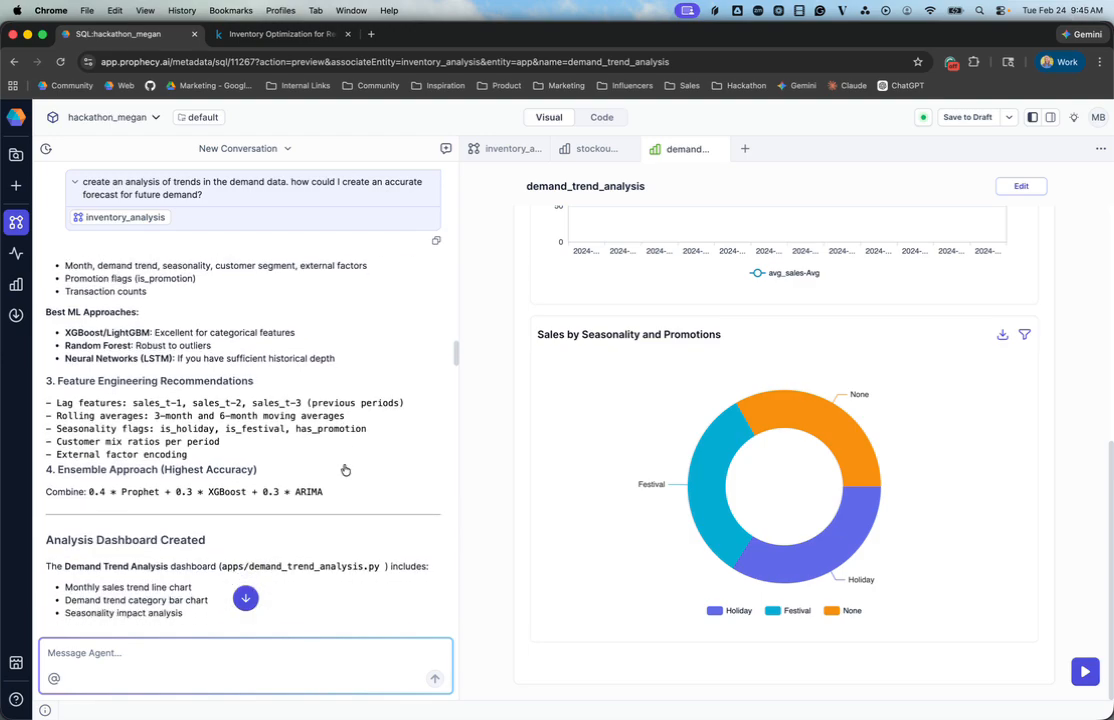
pyautogui.scroll(-1, 345, 470)
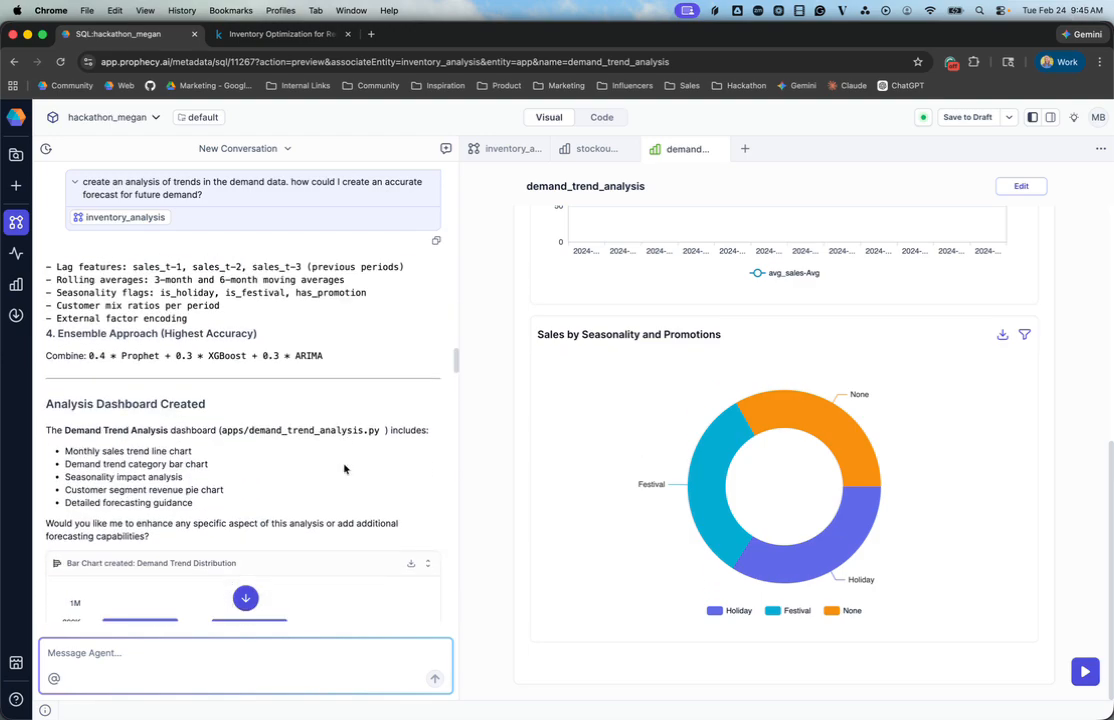
pyautogui.scroll(-8, 344, 468)
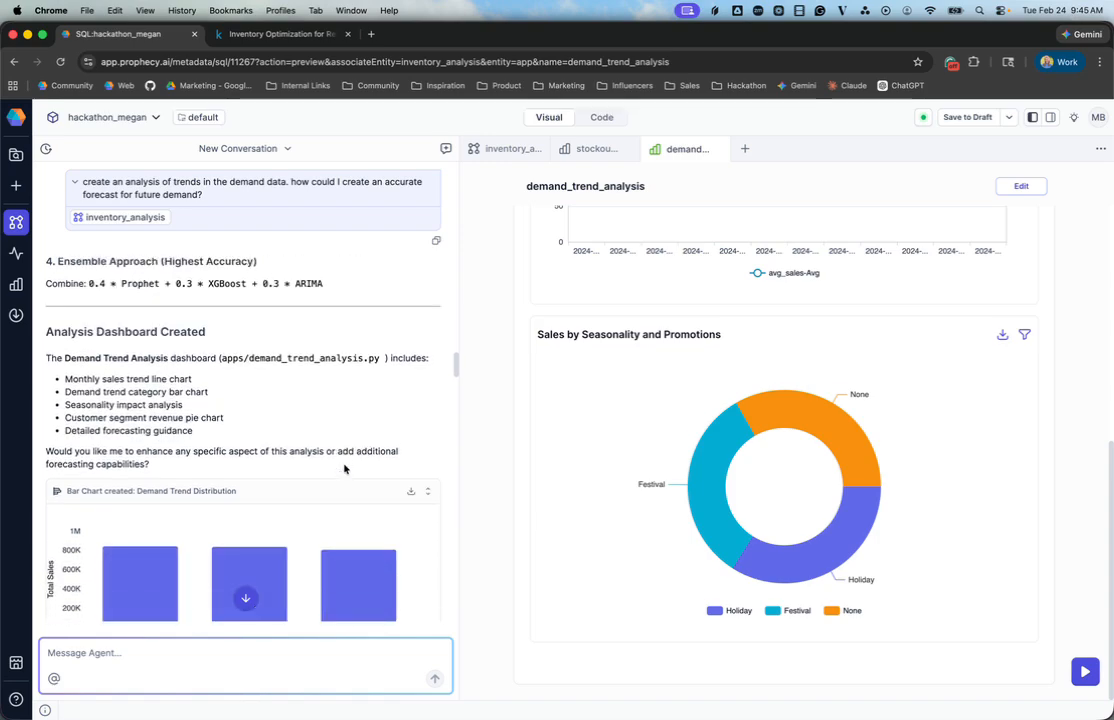
# Step: Read the agent's reply on the arima_forecast pipeline, including its models, forecast results and pipeline structure
pyautogui.scroll(-1, 344, 468)
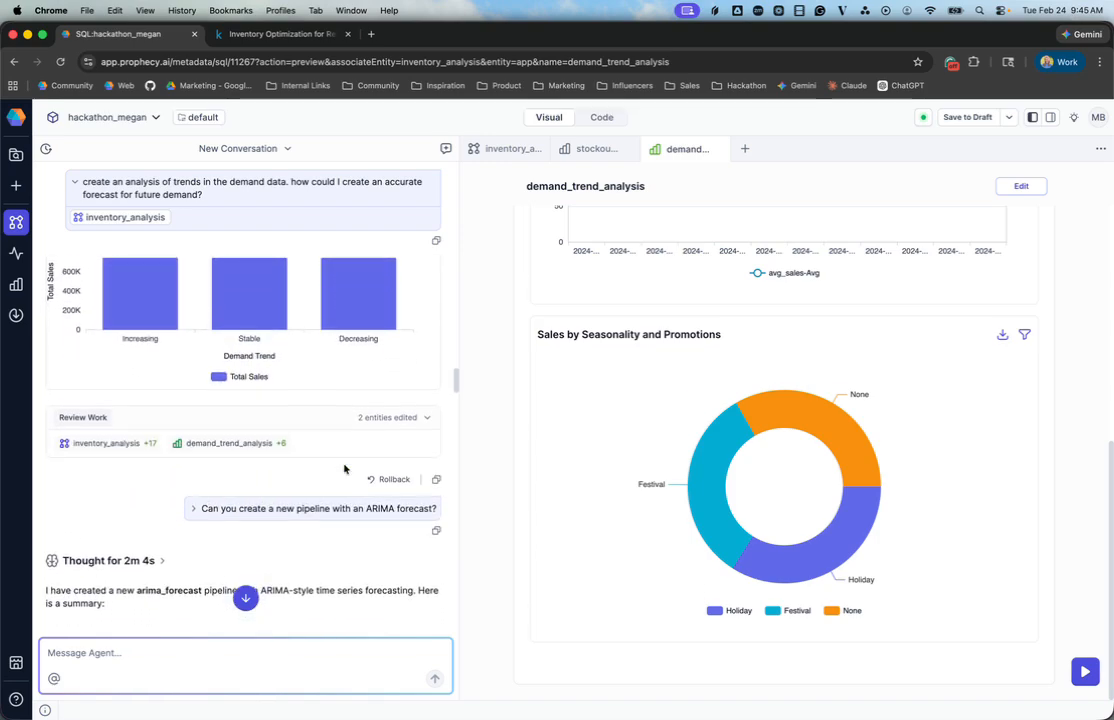
pyautogui.scroll(-4, 308, 522)
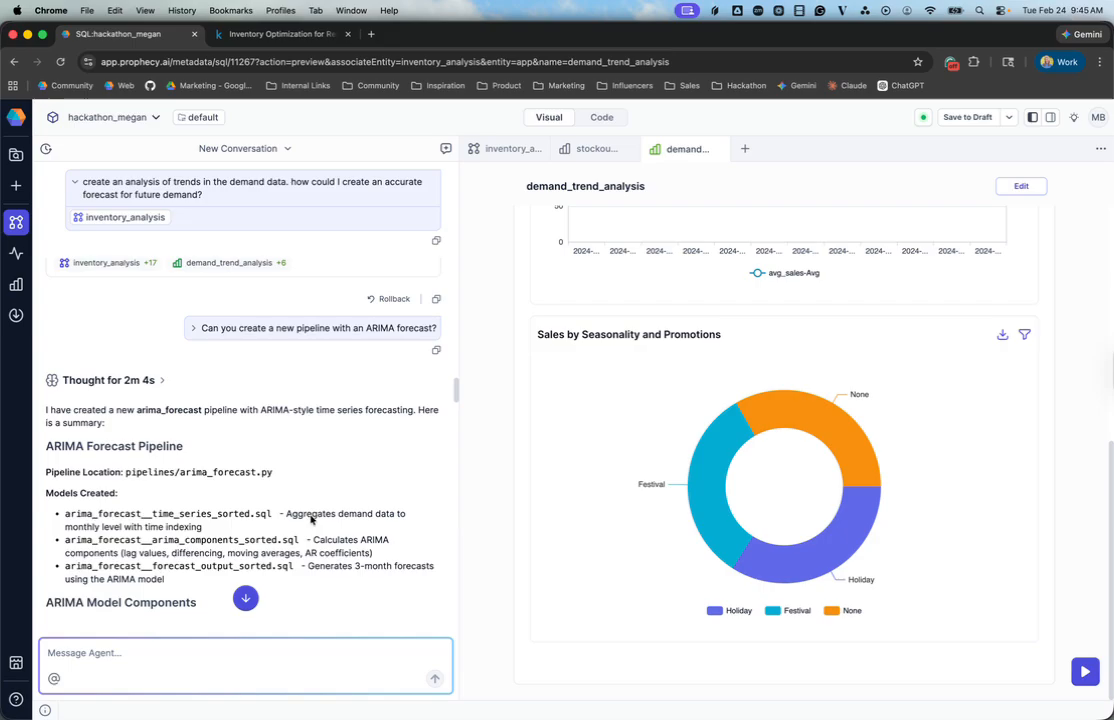
pyautogui.scroll(-3, 342, 360)
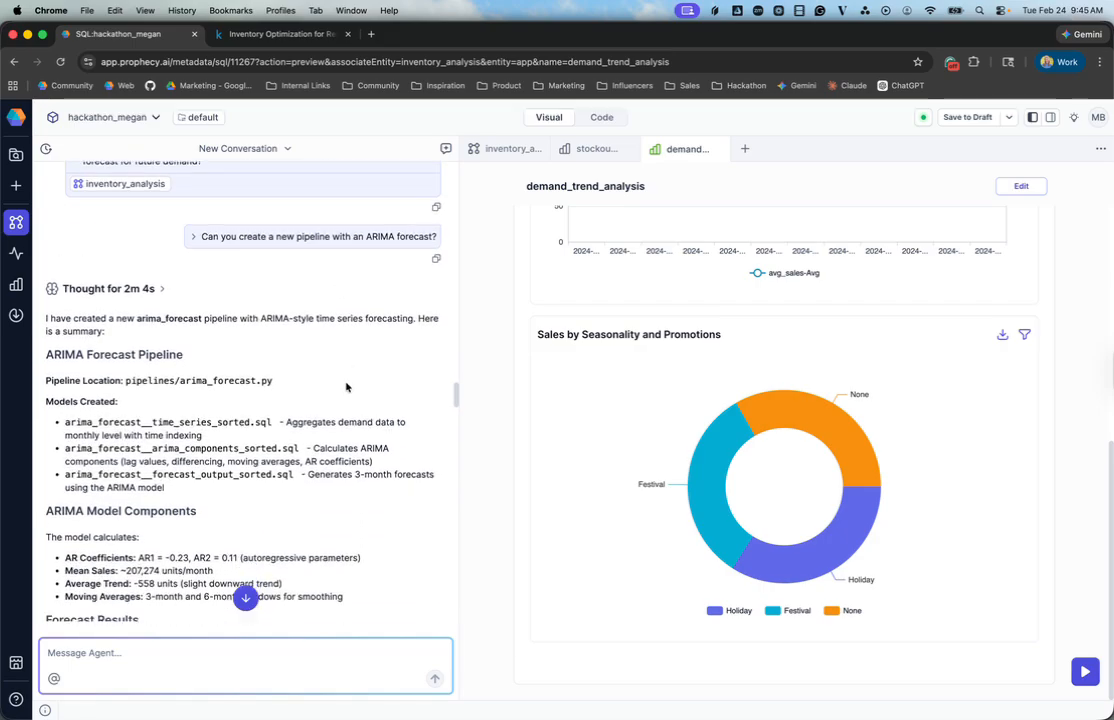
pyautogui.scroll(-12, 346, 387)
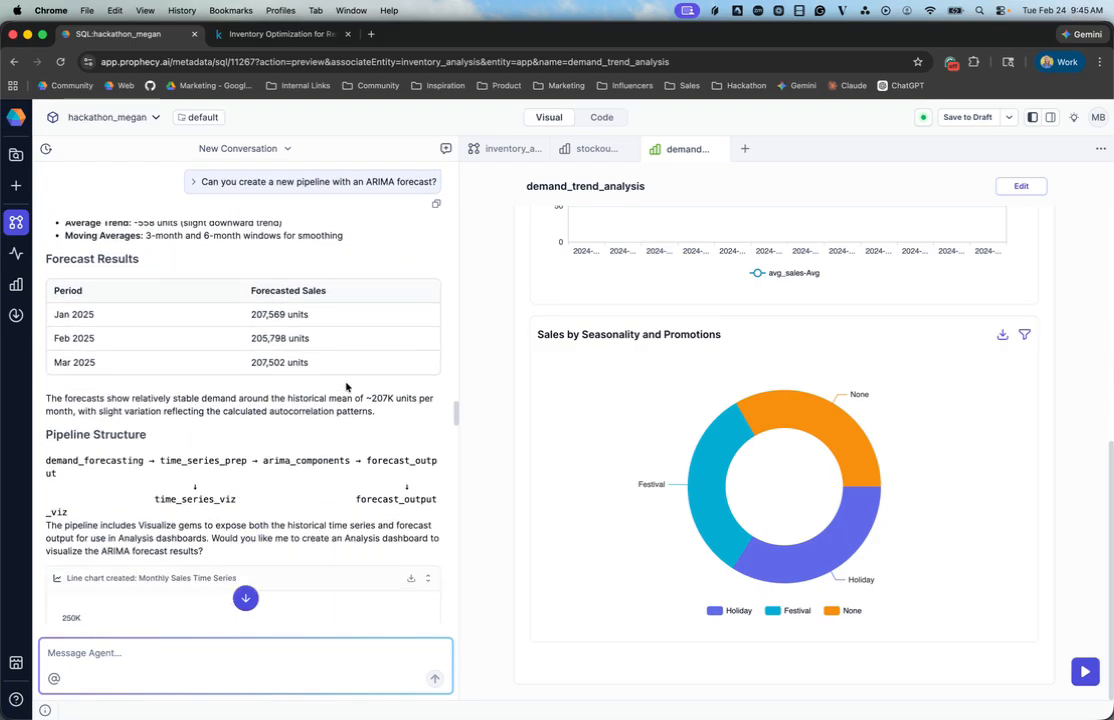
pyautogui.scroll(-6, 346, 387)
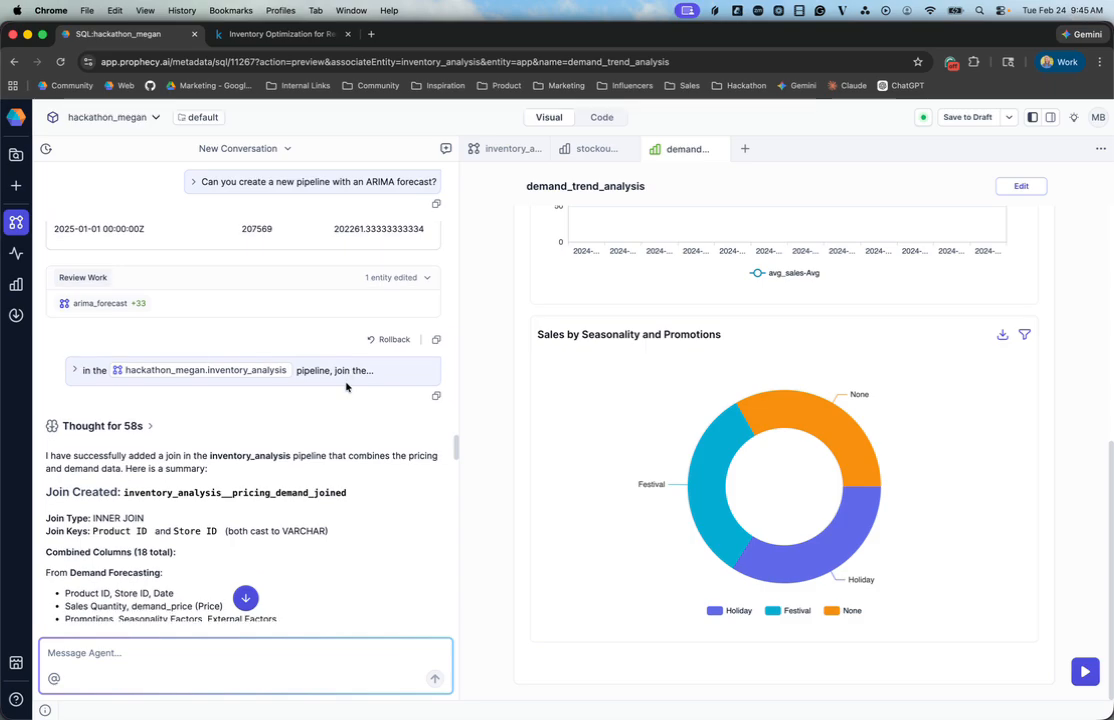
# Step: Open the inventory_analysis pipeline and examine its EDA and Stockout_model groups alongside the prompt to join pricing and demand data
pyautogui.click(512, 149)
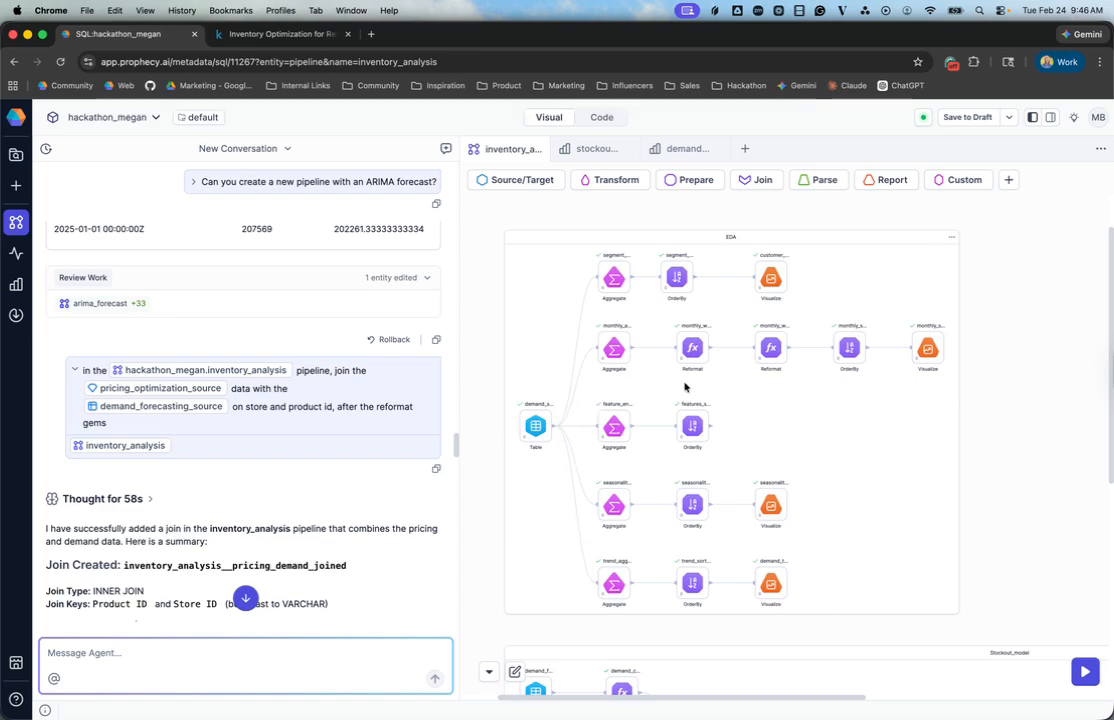
pyautogui.scroll(-5, 820, 432)
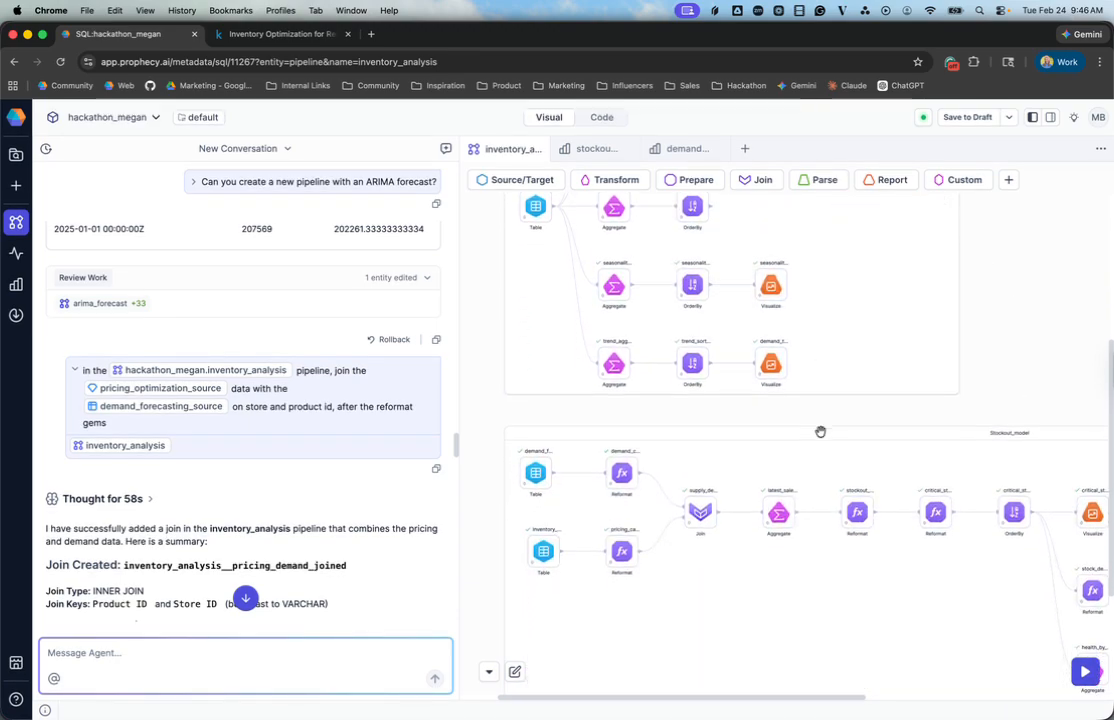
pyautogui.scroll(-3, 820, 432)
pyautogui.hscroll(4, 816, 428)
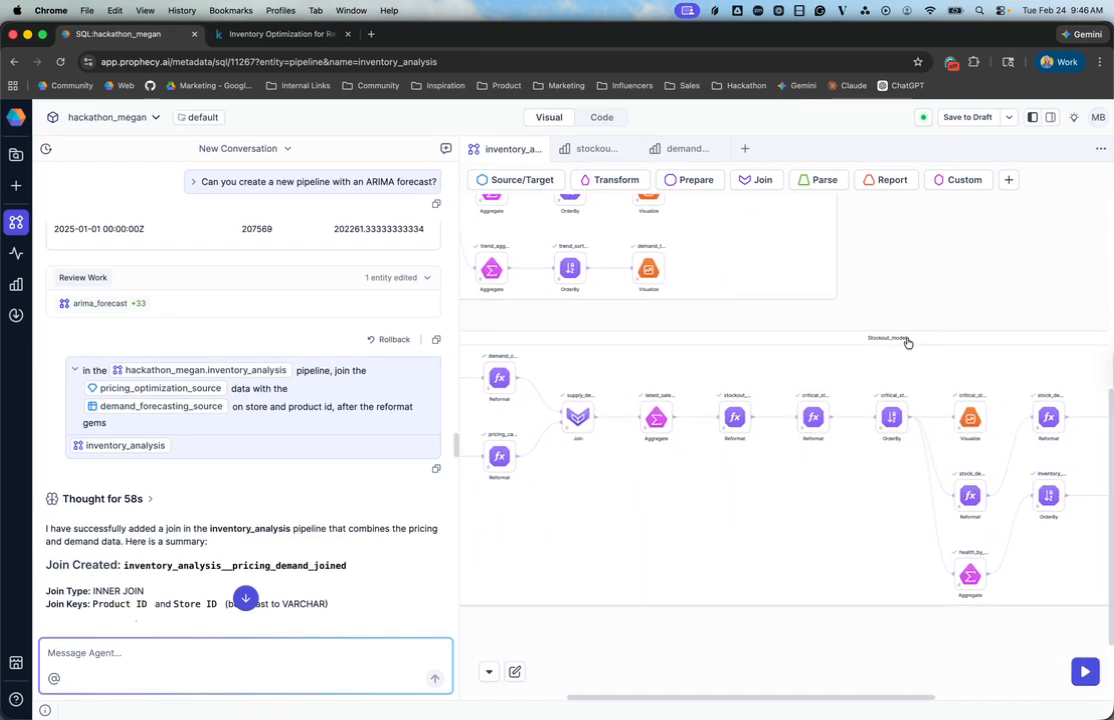
pyautogui.scroll(-3, 382, 397)
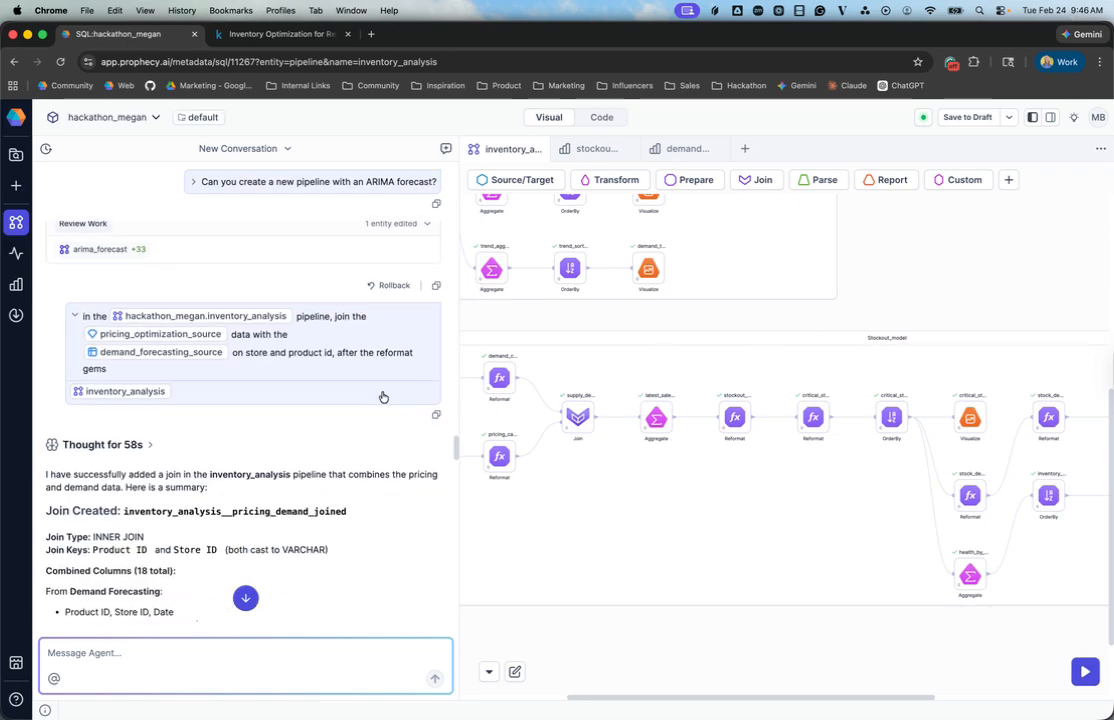
pyautogui.hscroll(-3, 533, 416)
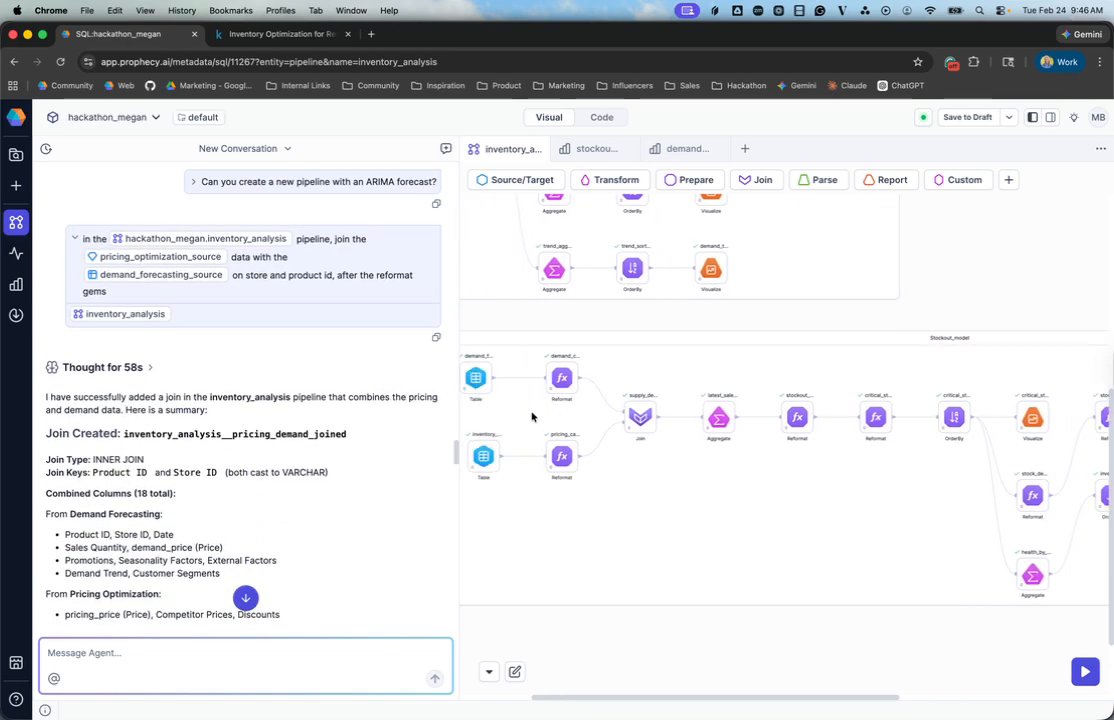
# Step: Read the agent's summary of the pricing and demand join, and trace the Stockout_model flow downstream of the join
pyautogui.scroll(-1, 327, 409)
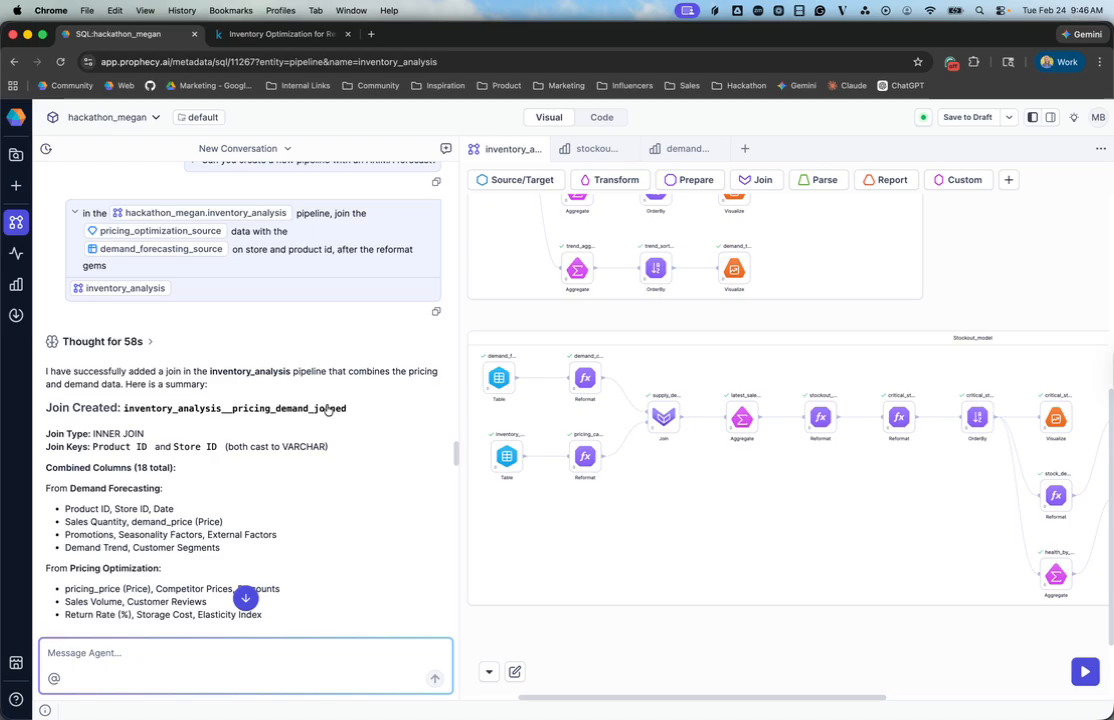
pyautogui.scroll(-10, 327, 409)
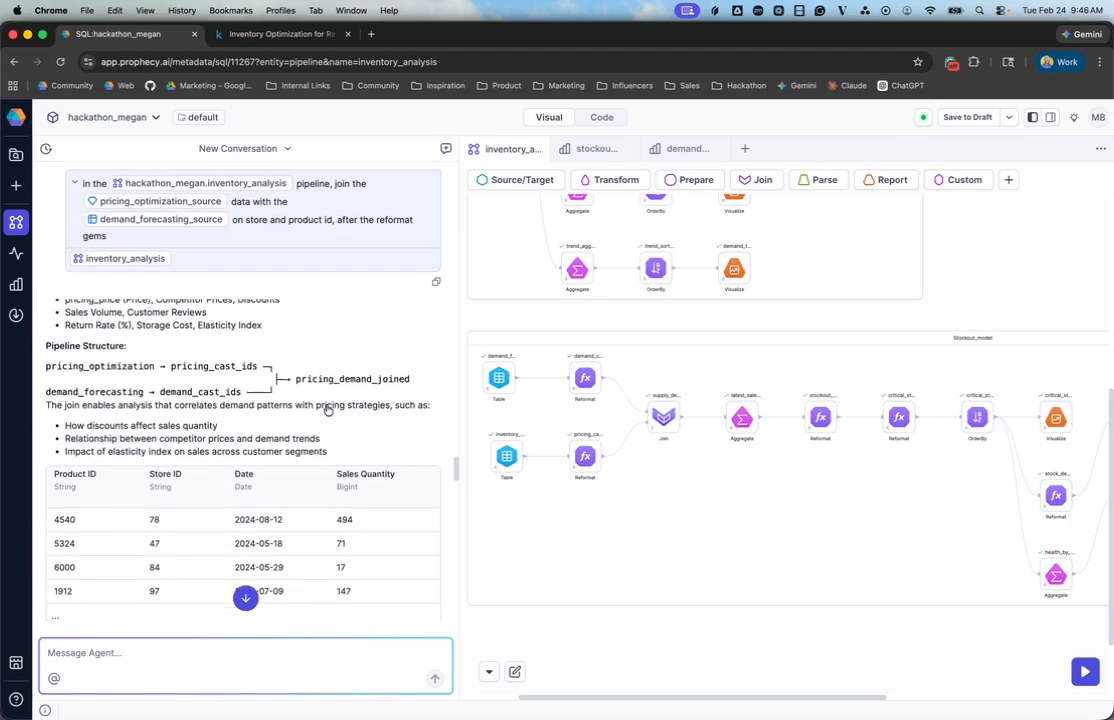
pyautogui.scroll(-14, 327, 409)
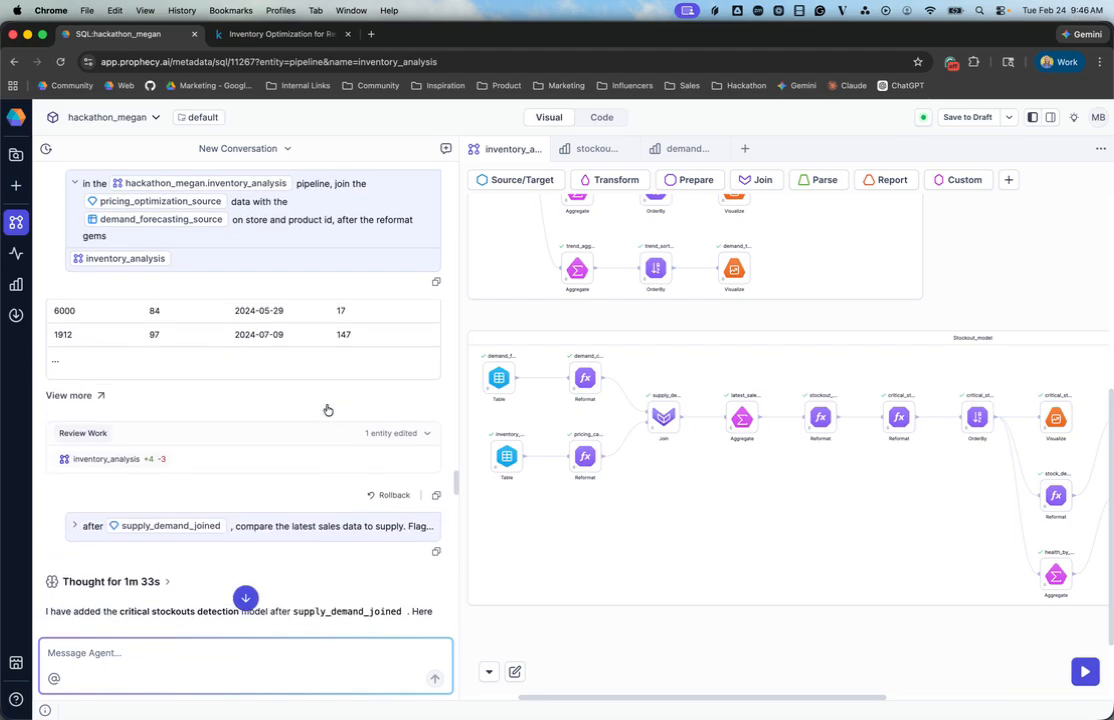
pyautogui.scroll(-3, 327, 409)
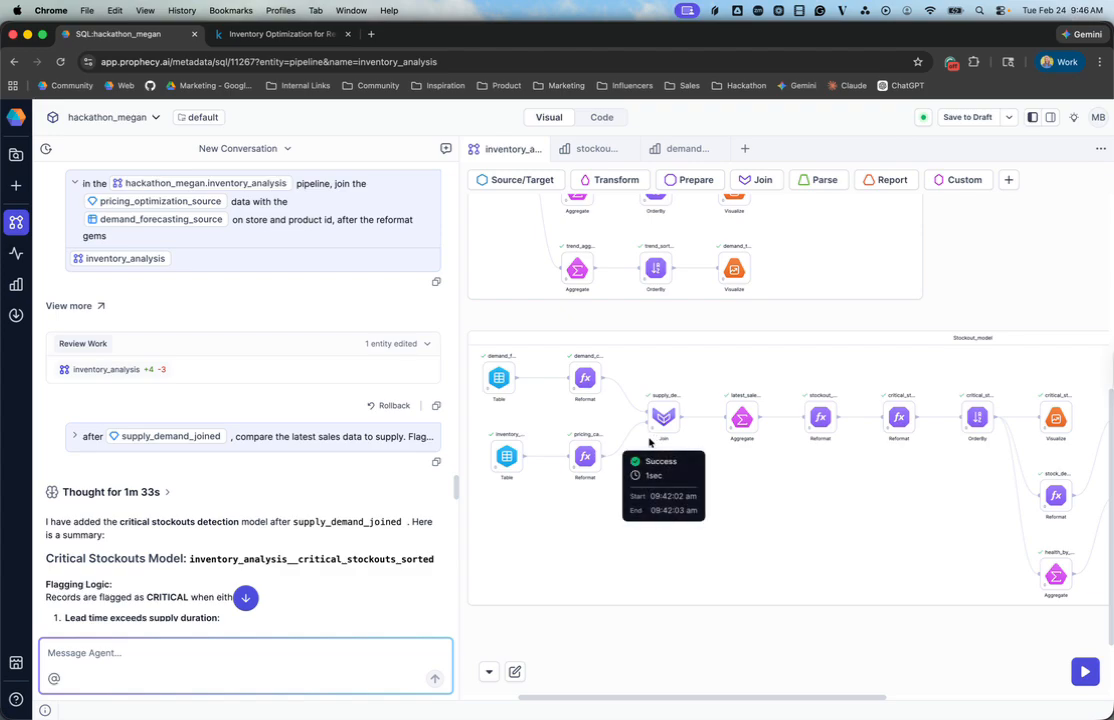
pyautogui.hscroll(5, 804, 424)
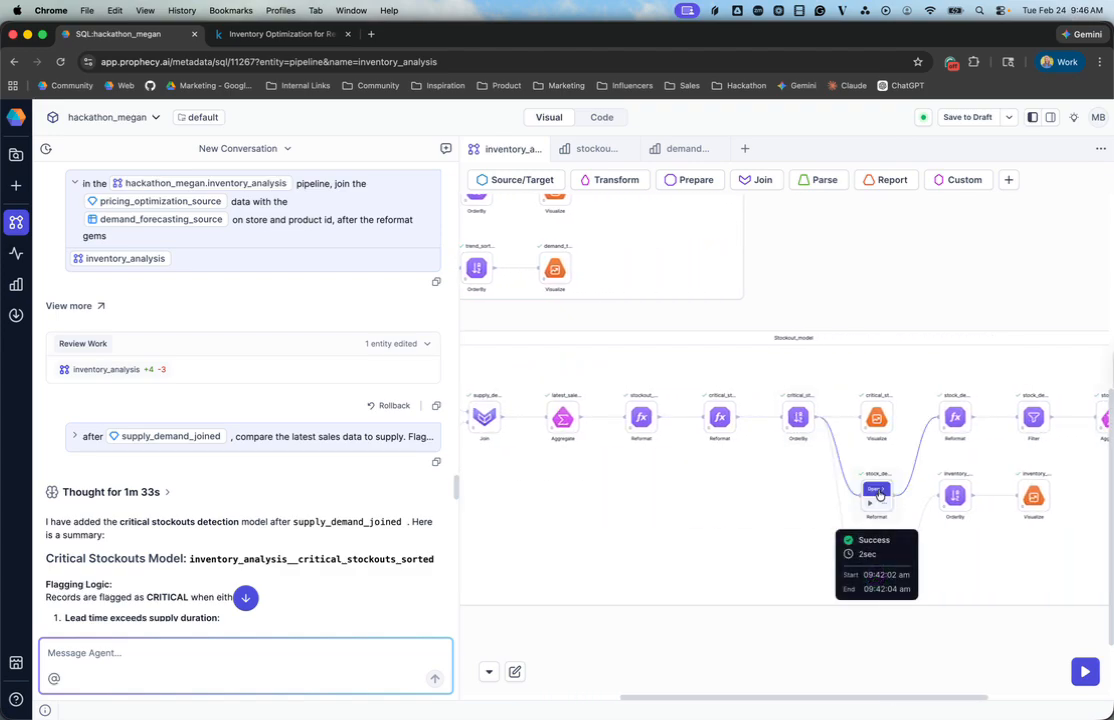
pyautogui.hscroll(4, 900, 457)
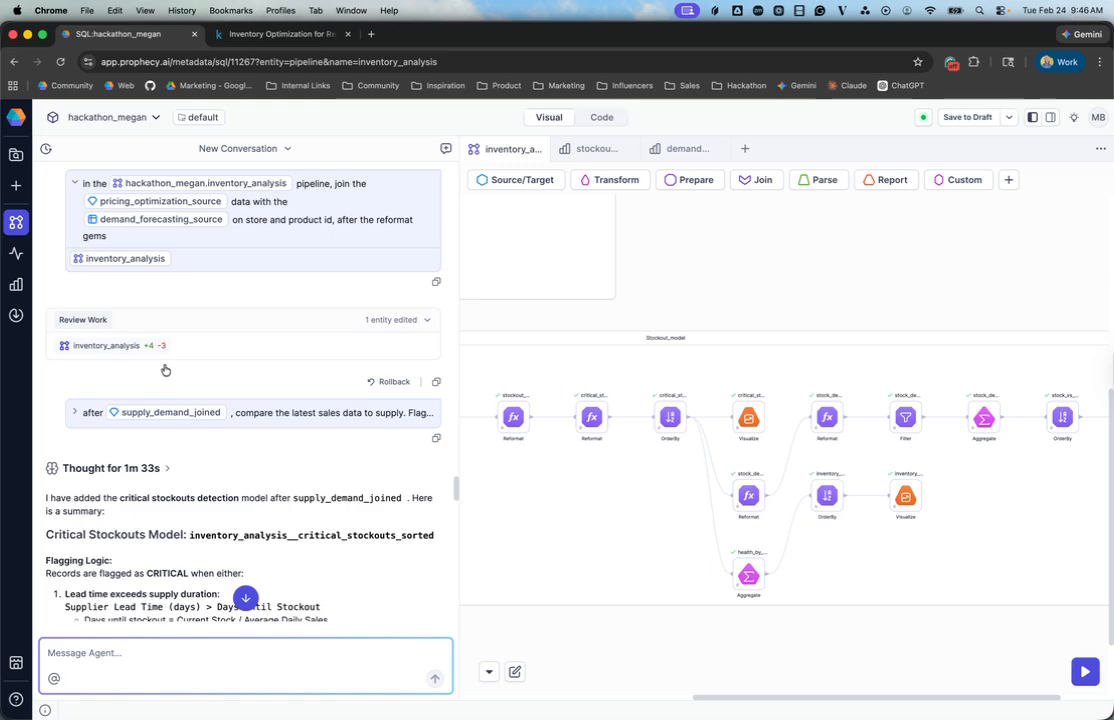
# Step: Expand the prompt on flagging critical stockouts and review the agent's flagging logic and results tables
pyautogui.click(362, 424)
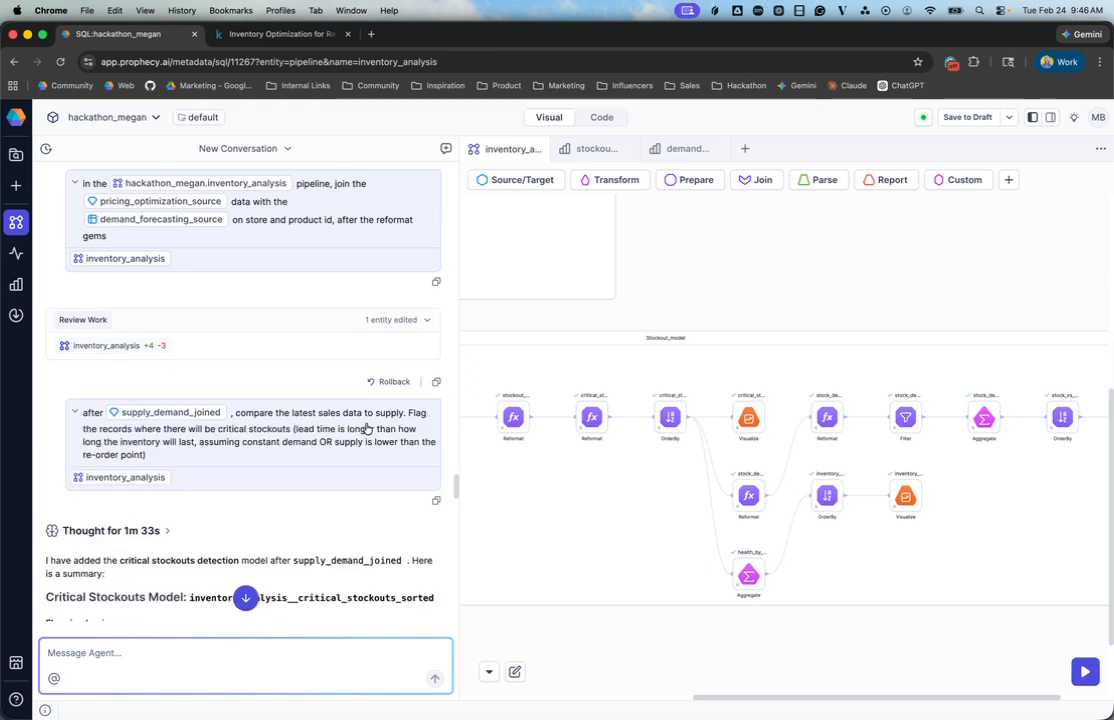
pyautogui.moveTo(409, 415); pyautogui.dragTo(430, 458)
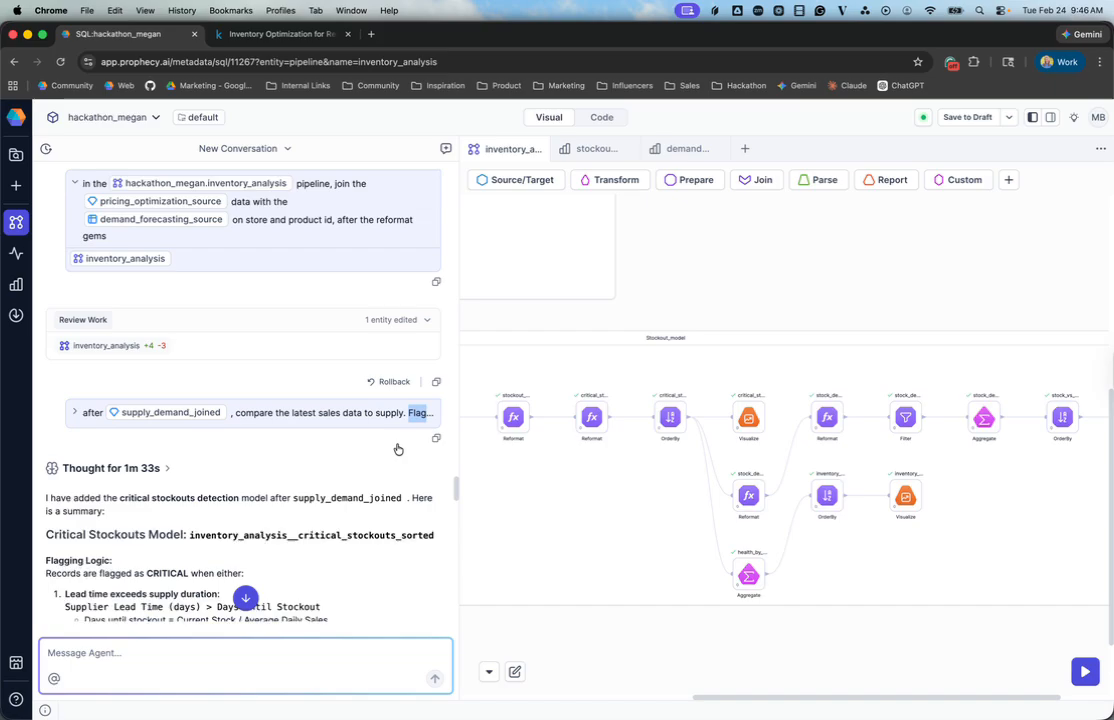
pyautogui.click(404, 425)
pyautogui.scroll(-5, 404, 472)
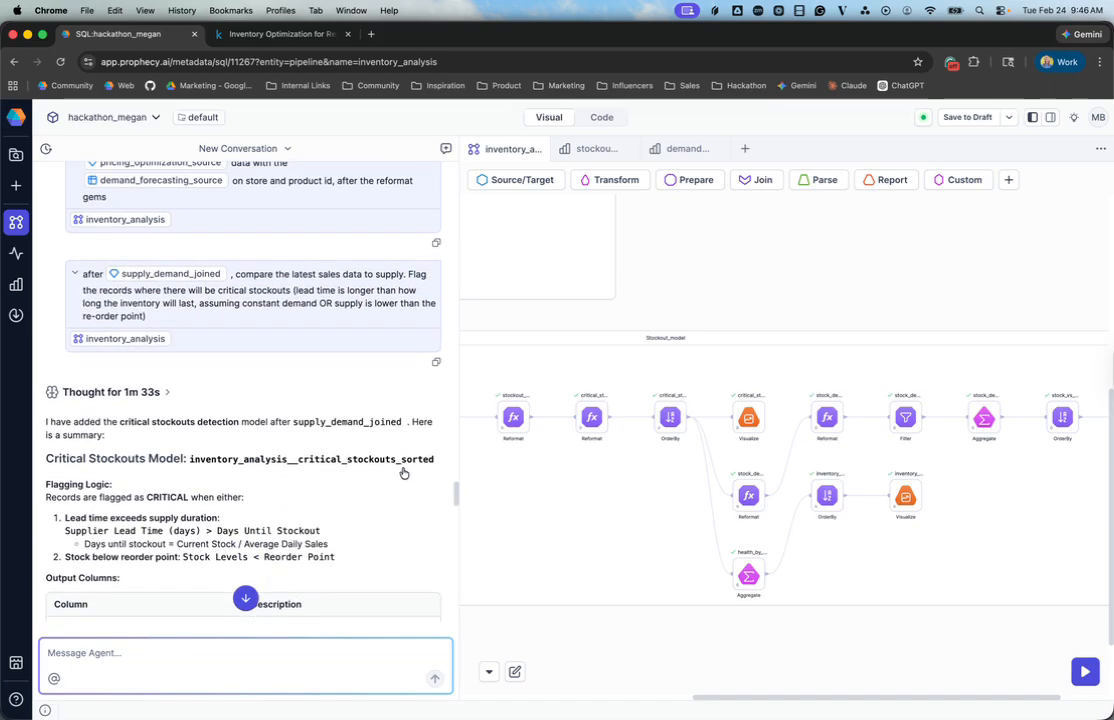
pyautogui.scroll(-3, 392, 468)
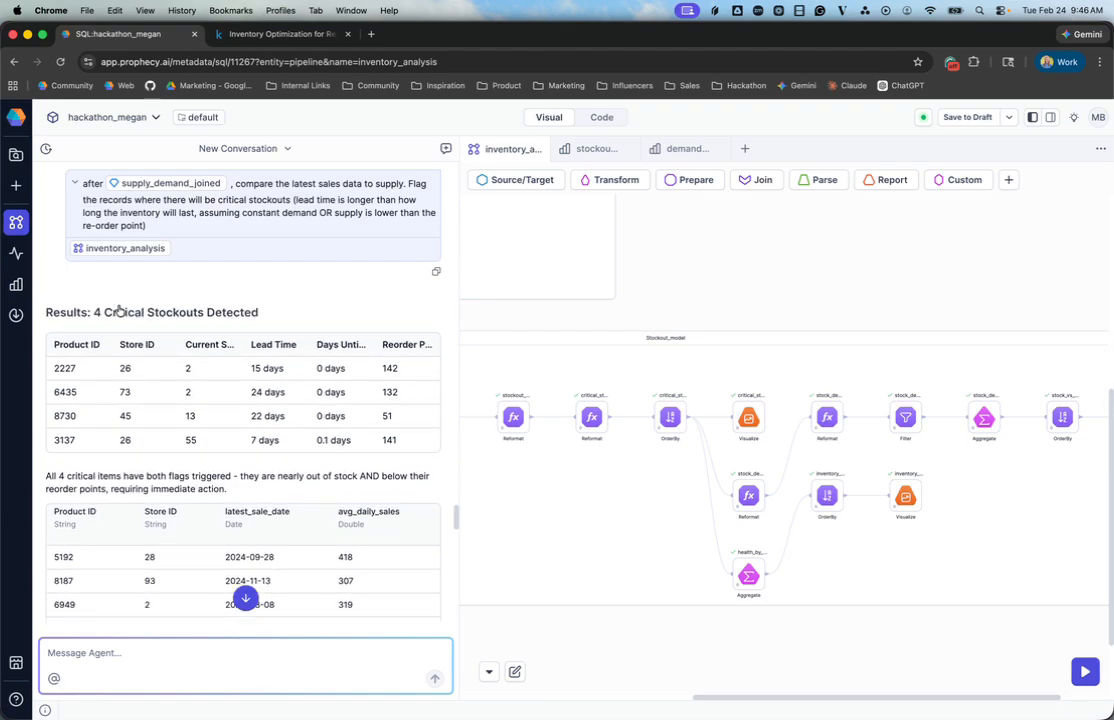
pyautogui.scroll(-3, 118, 310)
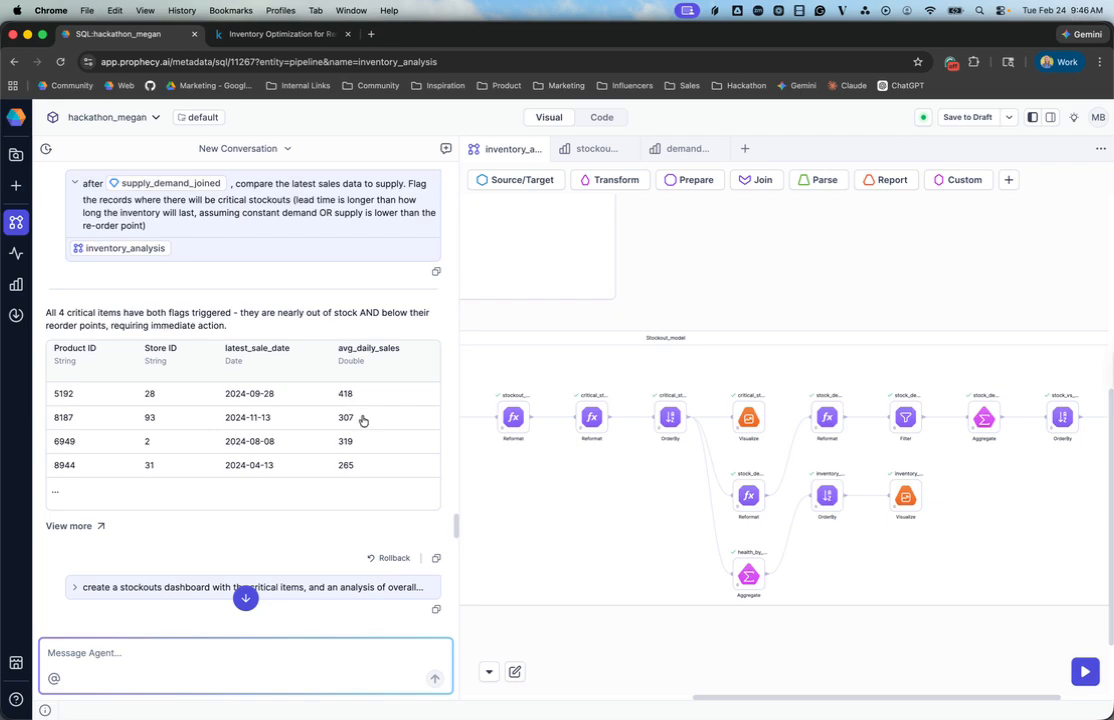
# Step: Expand the prompt requesting a stockouts dashboard and read the agent's summary of its visualizations and insights
pyautogui.scroll(-3, 320, 385)
pyautogui.click(258, 420)
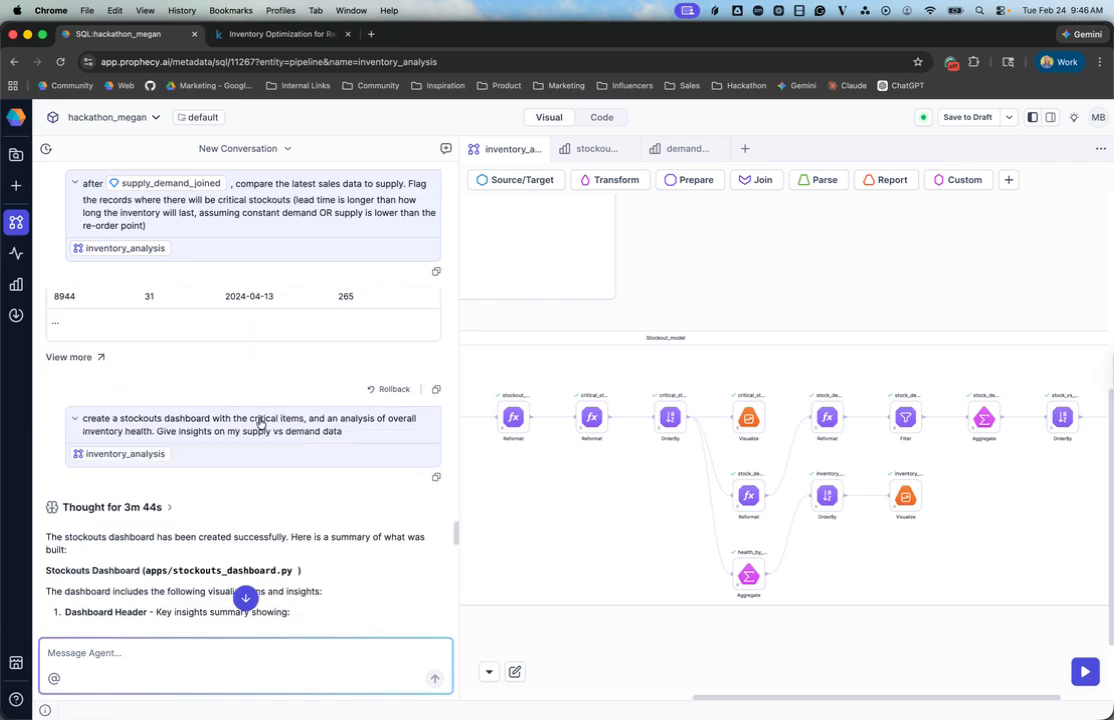
pyautogui.scroll(-2, 311, 462)
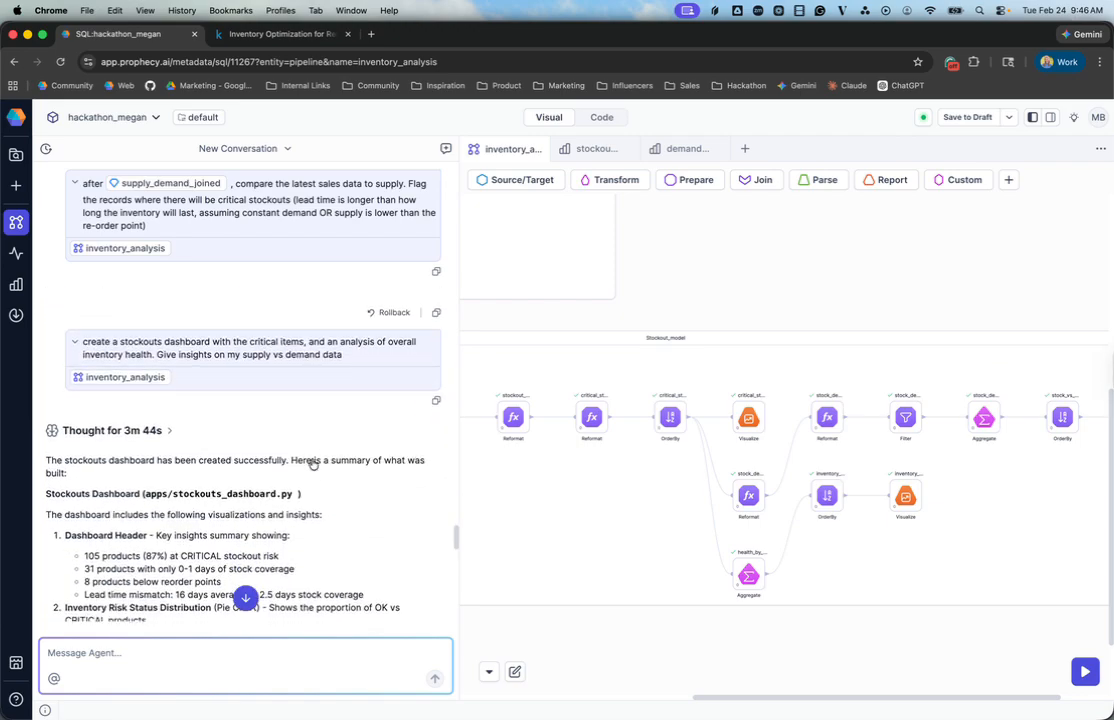
pyautogui.scroll(-1, 312, 463)
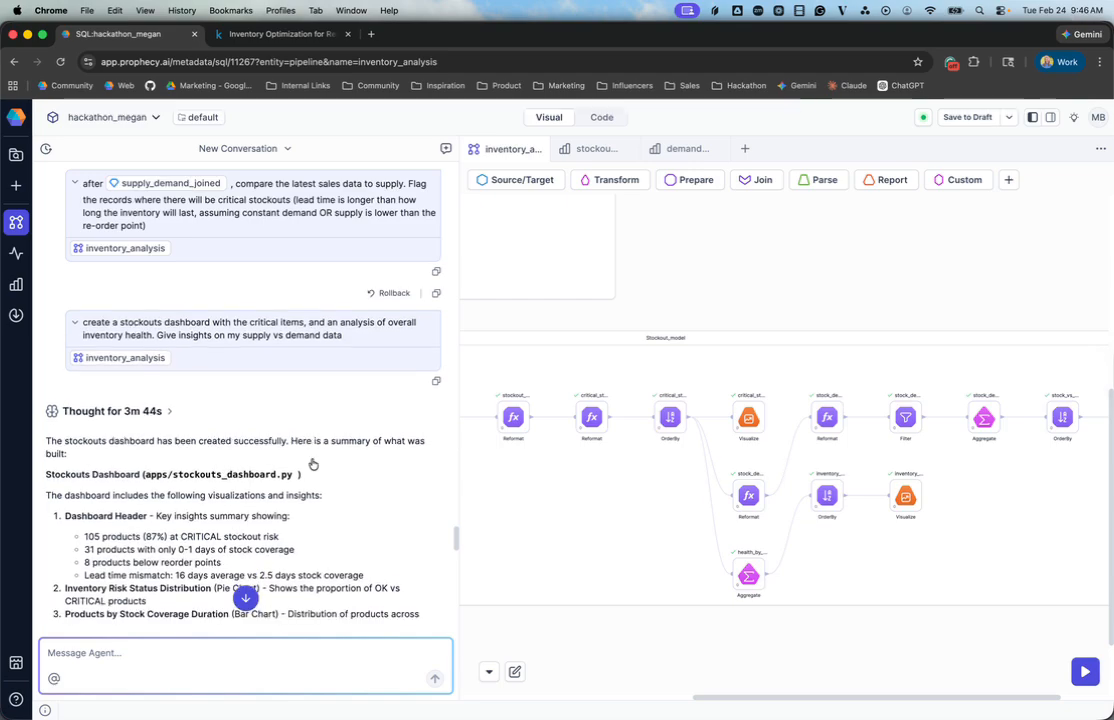
pyautogui.scroll(-2, 313, 463)
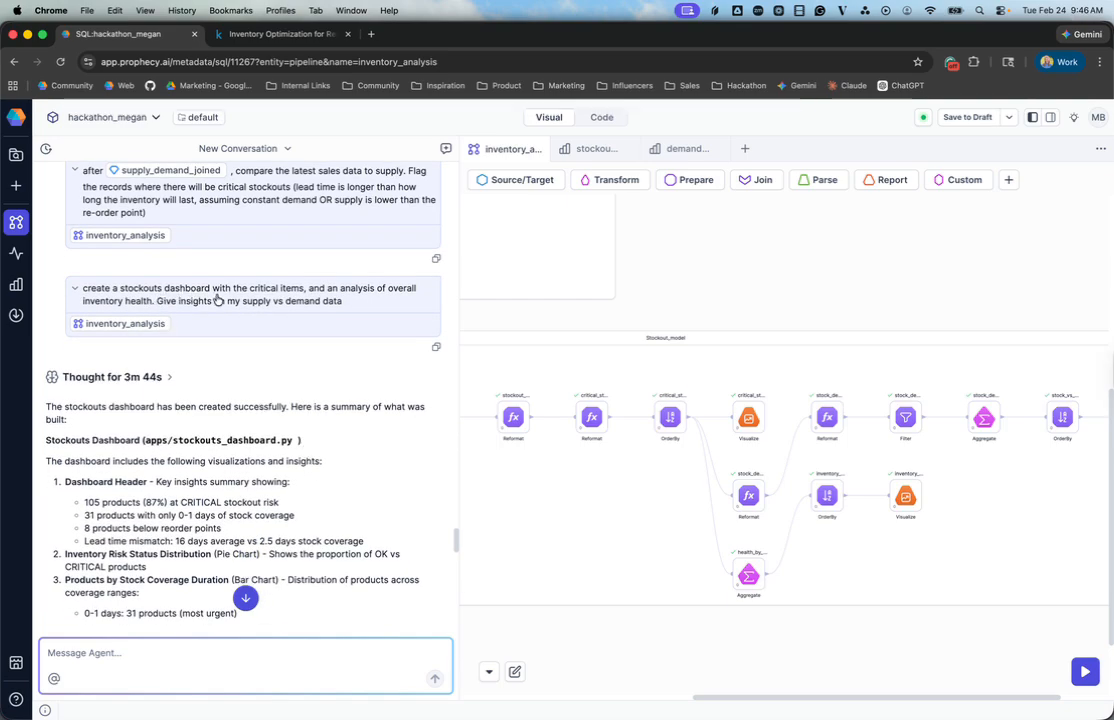
# Step: Open stockouts_dashboard and examine its key insights, Inventory Risk Status Distribution and Products by Stock Coverage Duration charts
pyautogui.click(600, 152)
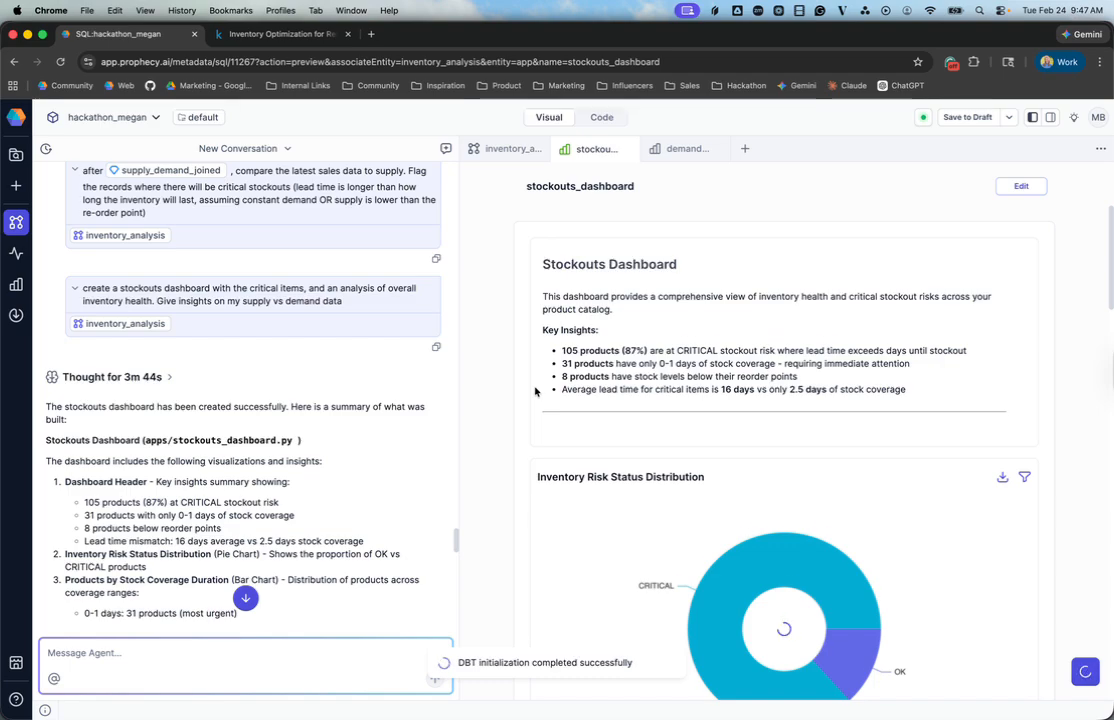
pyautogui.scroll(-1, 536, 391)
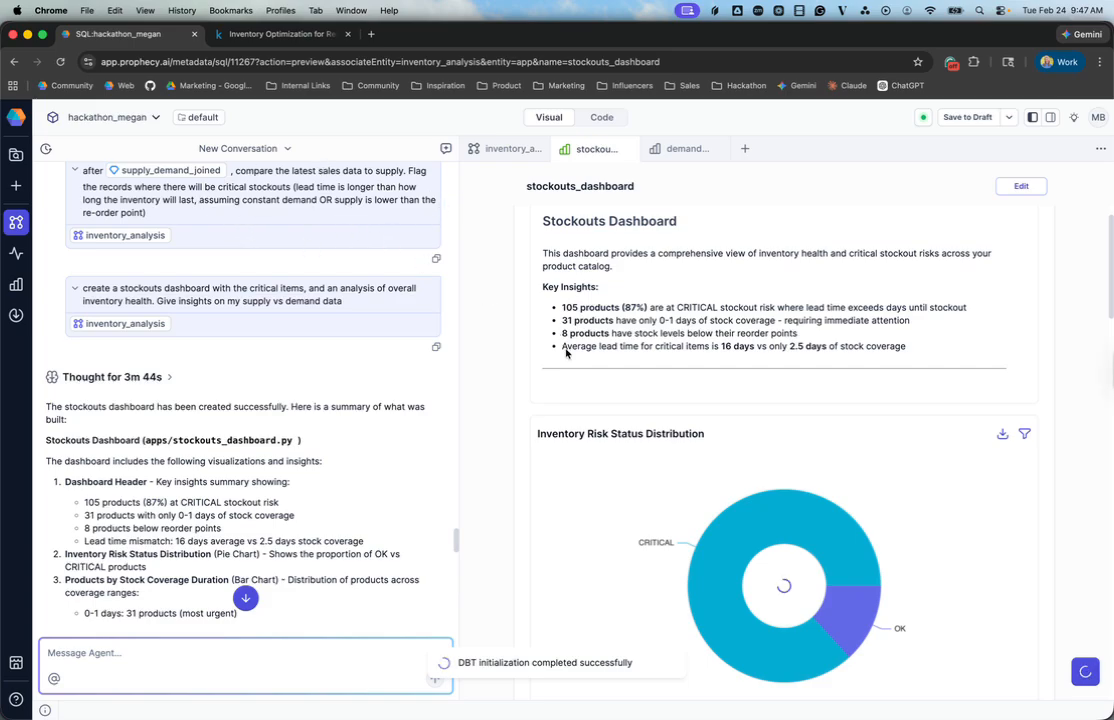
pyautogui.scroll(-3, 566, 353)
pyautogui.scroll(-6, 798, 395)
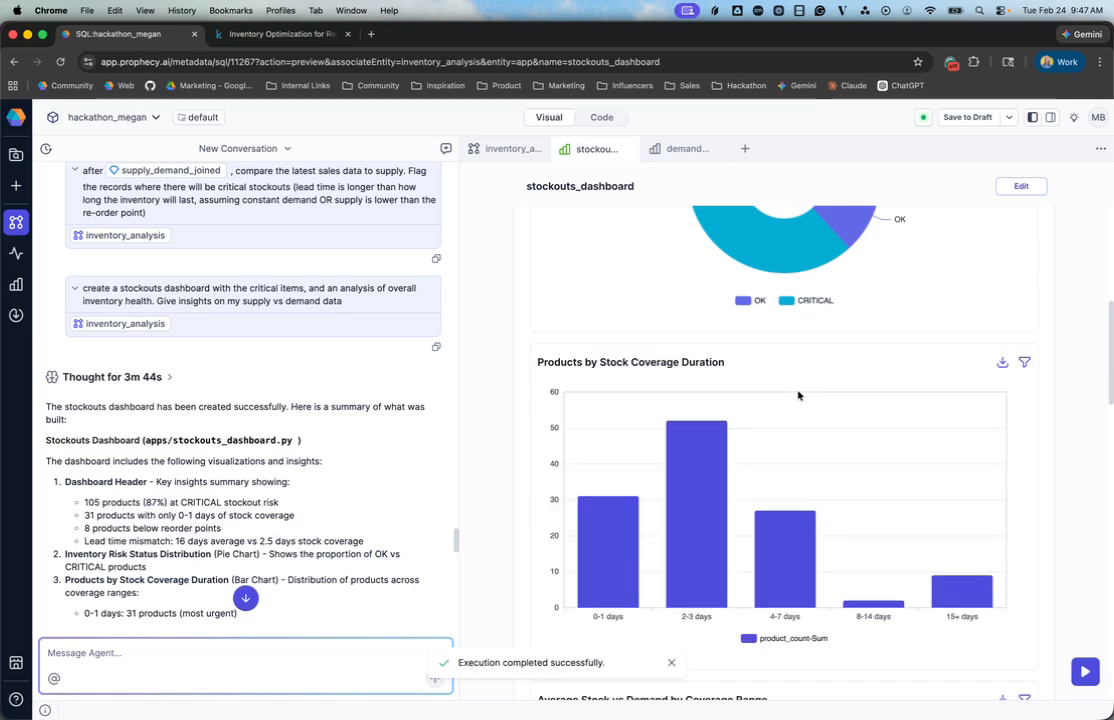
pyautogui.scroll(-1, 798, 396)
pyautogui.scroll(-2, 798, 395)
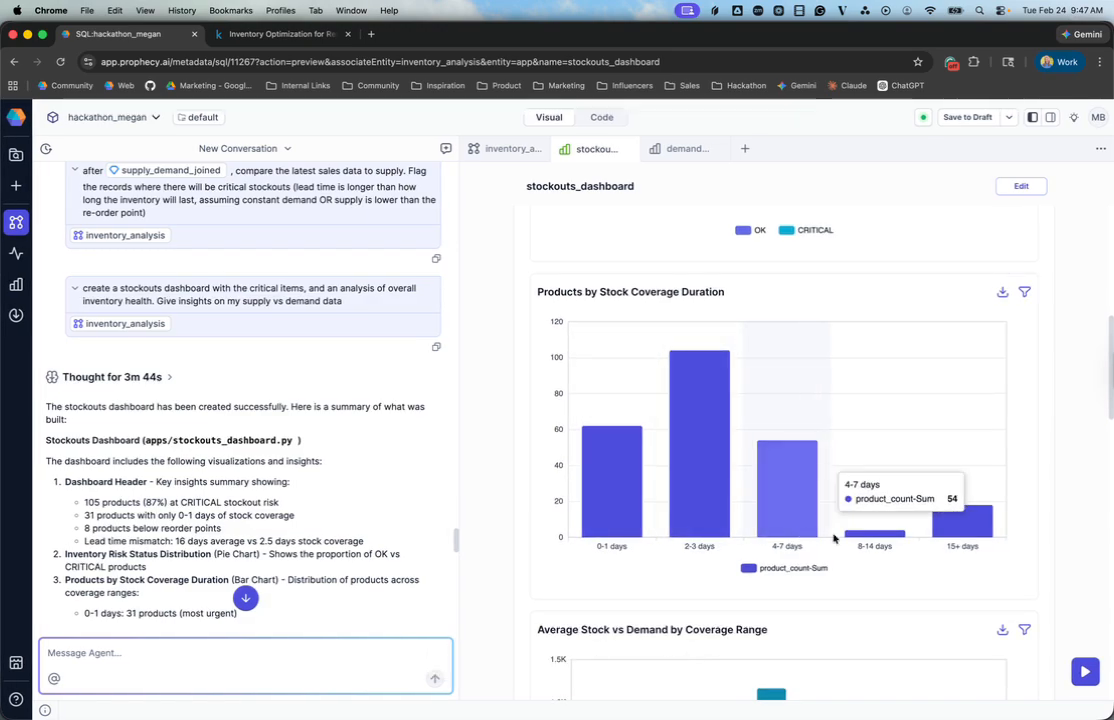
# Step: Examine the dashboard's Average Stock vs Demand by Coverage Range chart
pyautogui.scroll(-5, 799, 535)
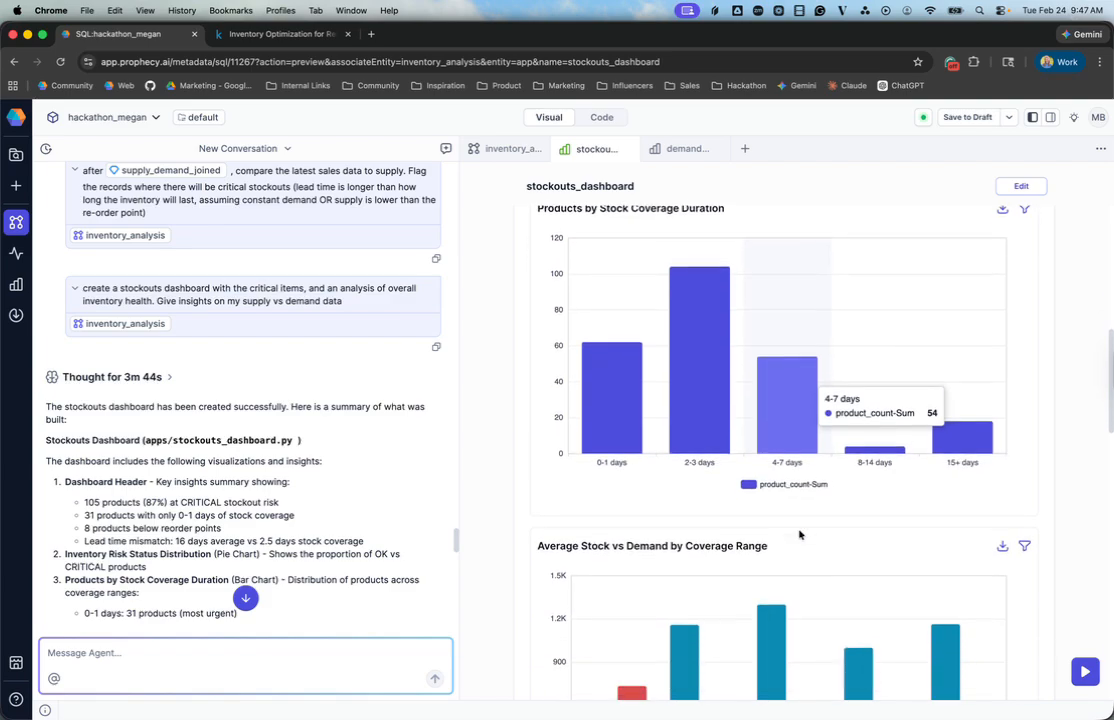
pyautogui.scroll(-2, 799, 535)
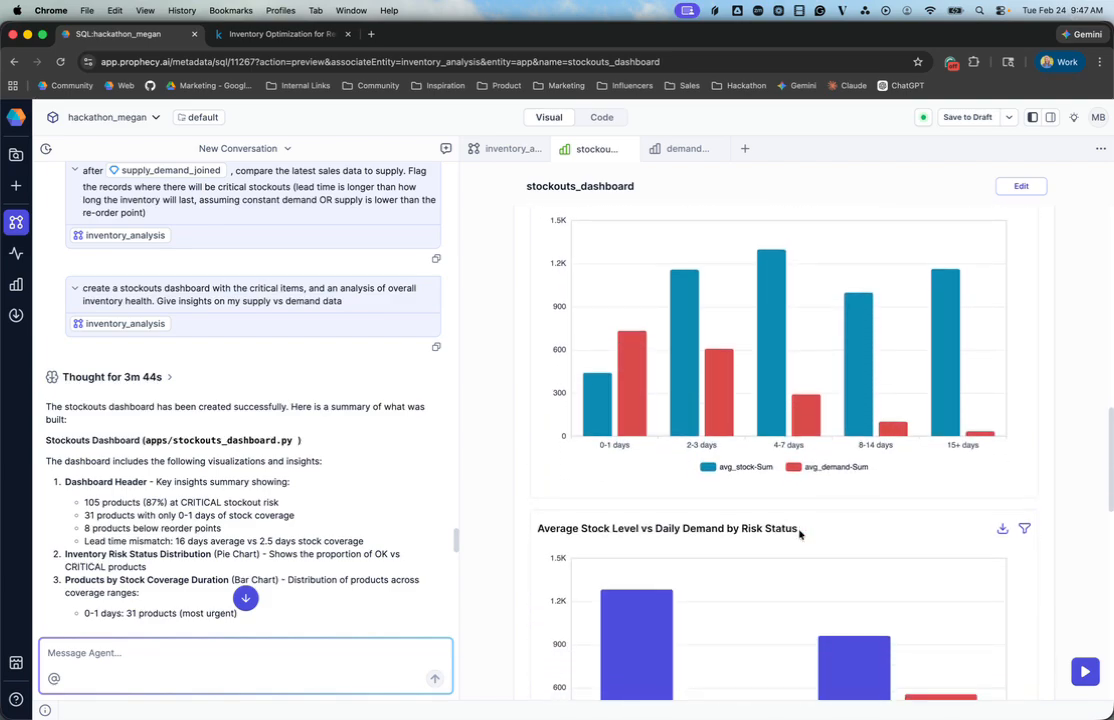
pyautogui.scroll(1, 745, 486)
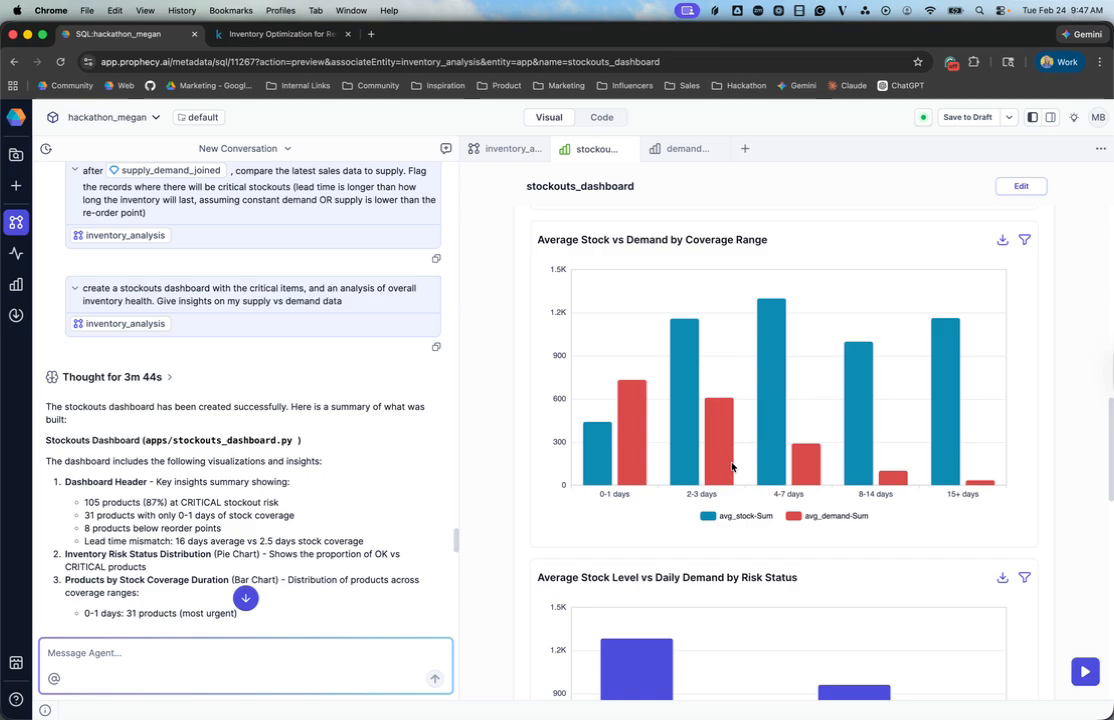
pyautogui.moveTo(594, 472)
# Step: Review the Critical Stockout Items Detail table's columns and the Supply vs Demand Analysis findings and recommendations
pyautogui.scroll(-4, 548, 484)
pyautogui.scroll(-4, 548, 484)
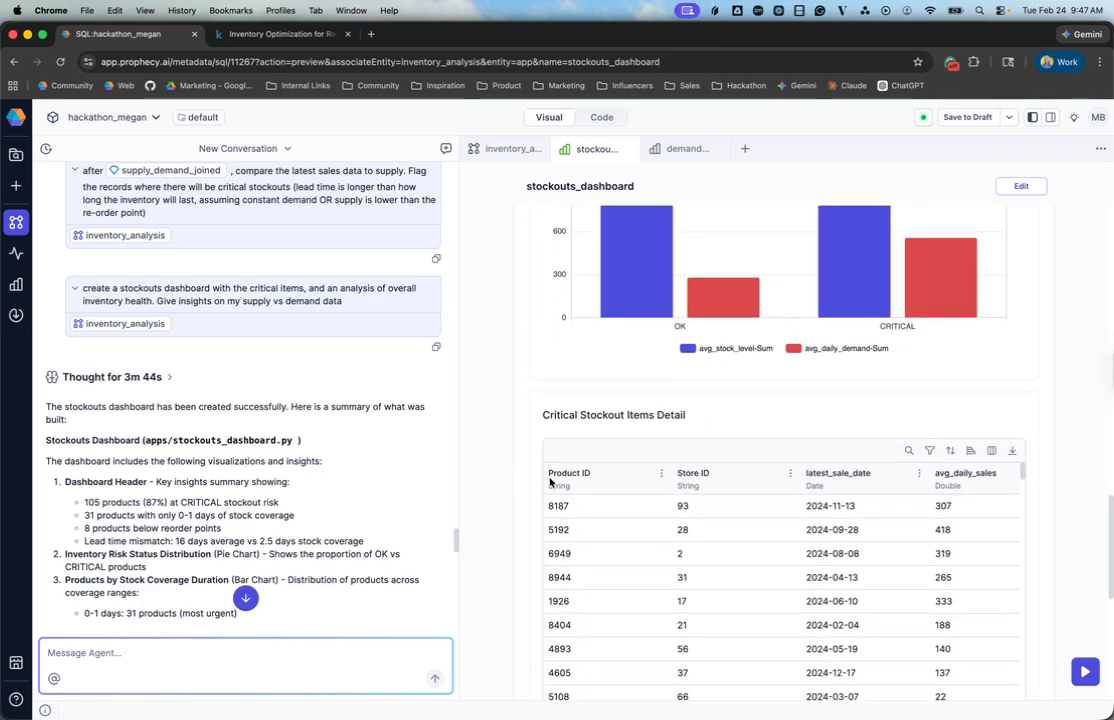
pyautogui.scroll(-1, 538, 487)
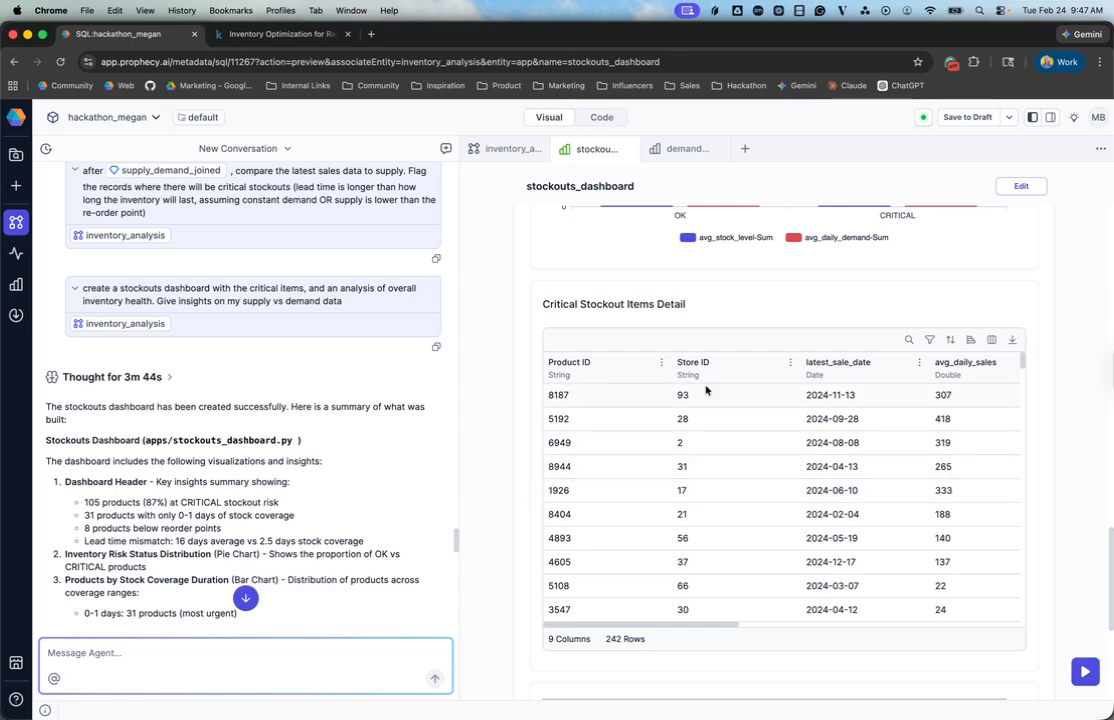
pyautogui.hscroll(5, 706, 390)
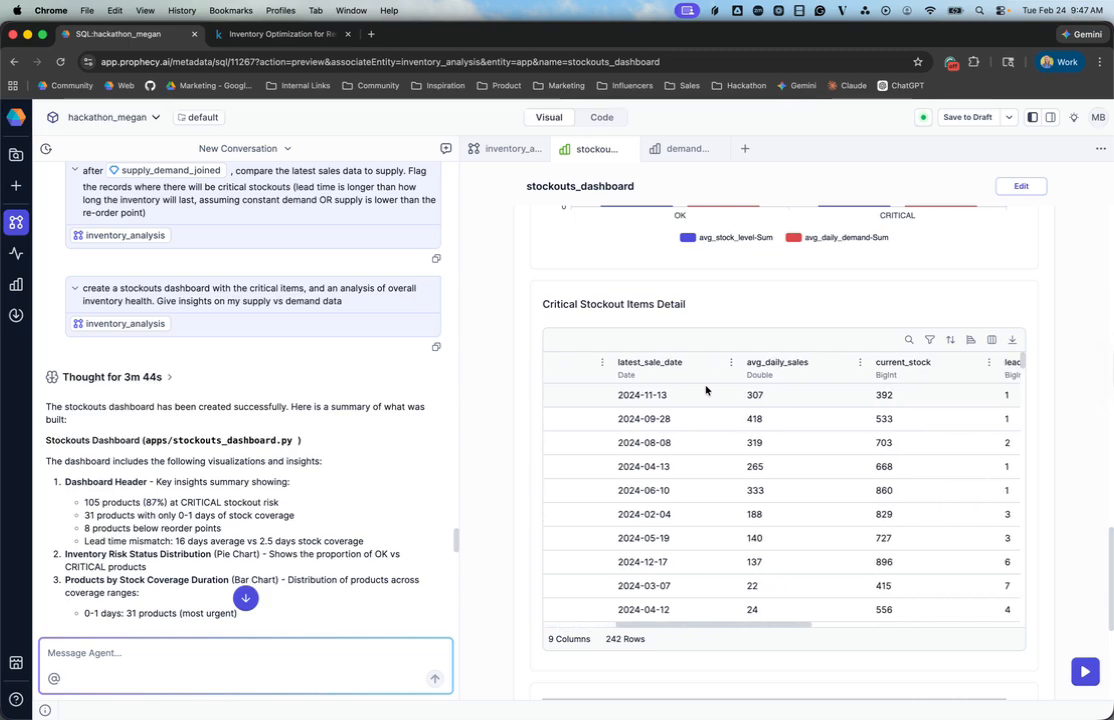
pyautogui.hscroll(-5, 559, 395)
pyautogui.scroll(-5, 517, 410)
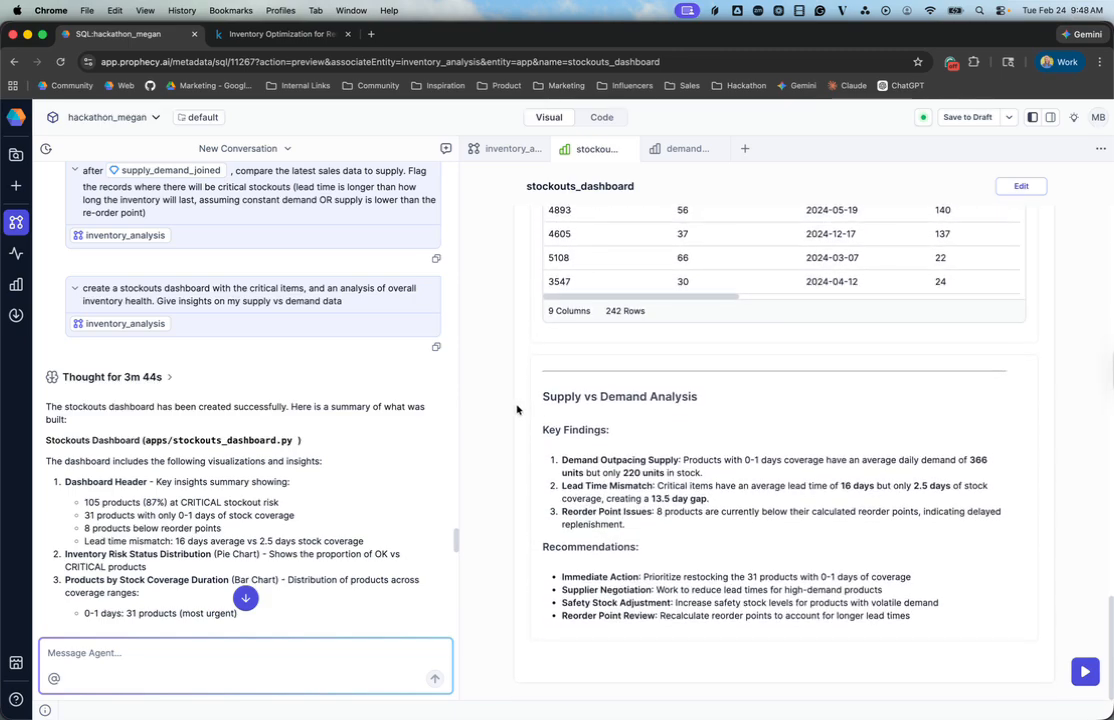